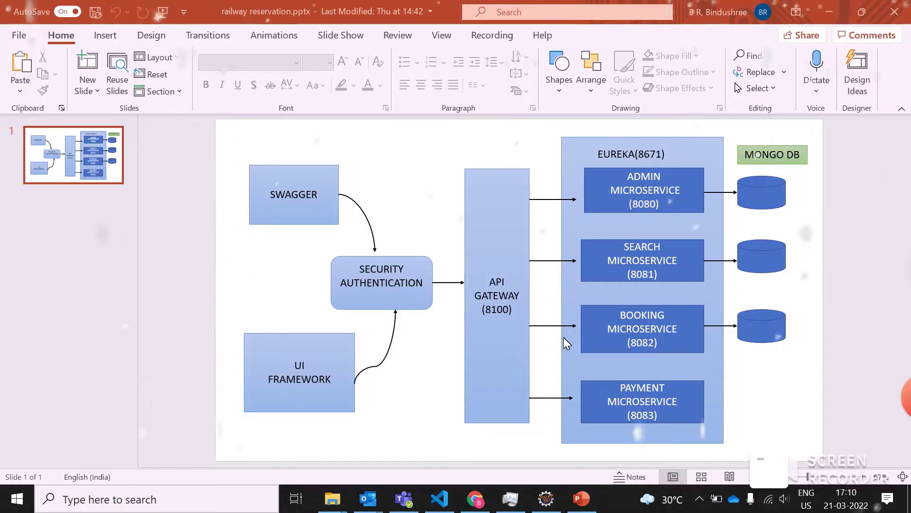
# Switch between the IRCT Railway browser page and the API Gateway architecture slide.
pyautogui.click(475, 499)
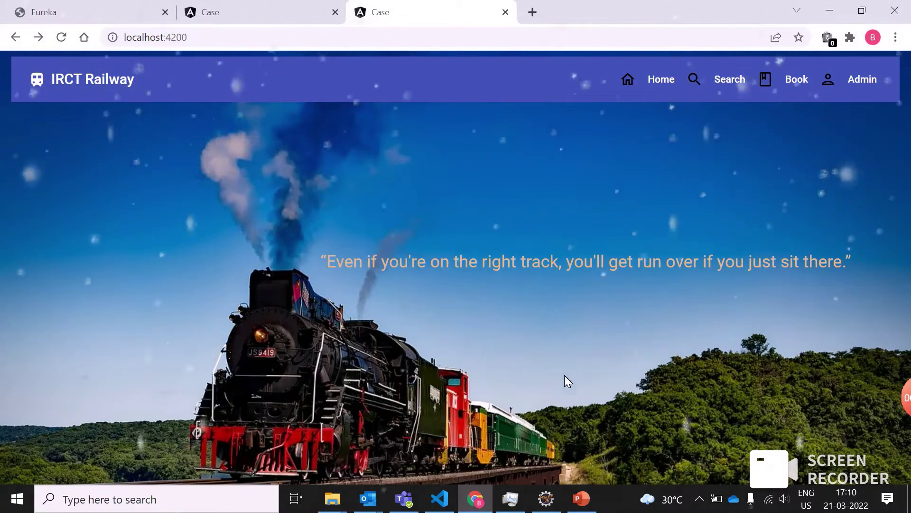
pyautogui.click(580, 499)
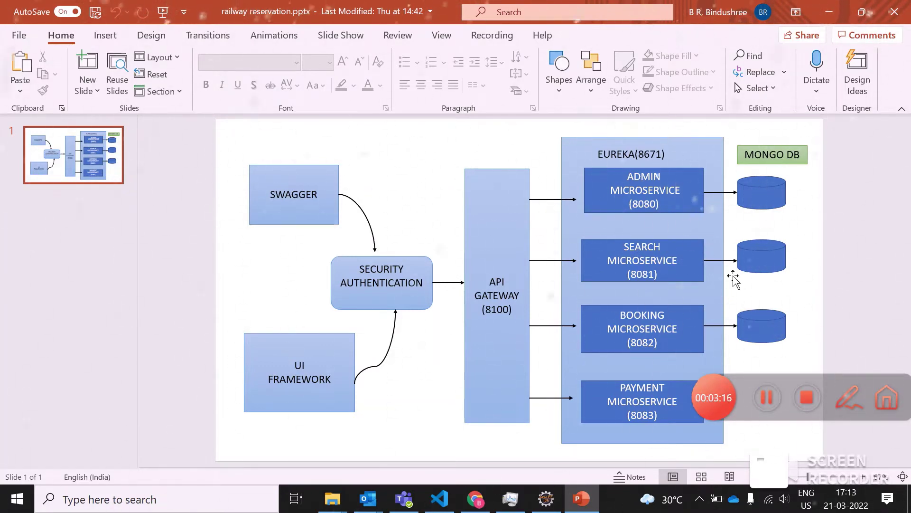
pyautogui.hotkey('alt', 'Tab')
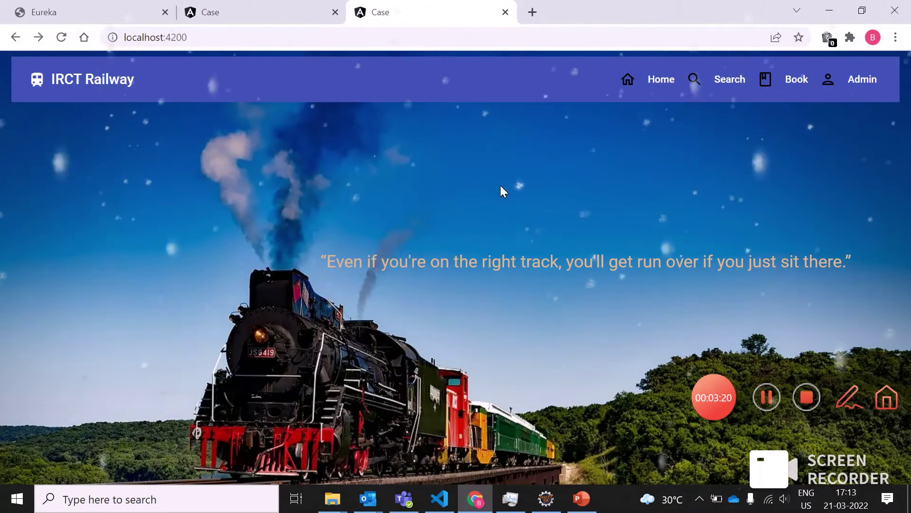
pyautogui.click(84, 7)
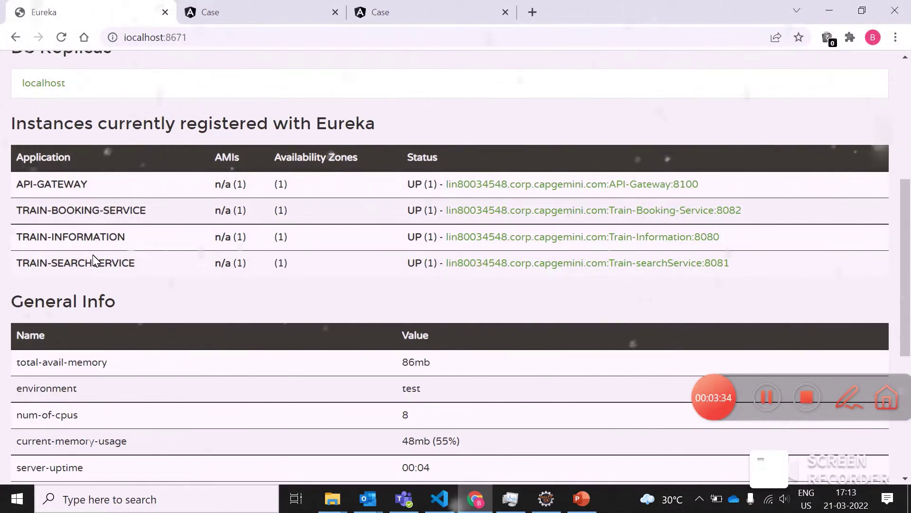
pyautogui.click(239, 13)
pyautogui.click(413, 7)
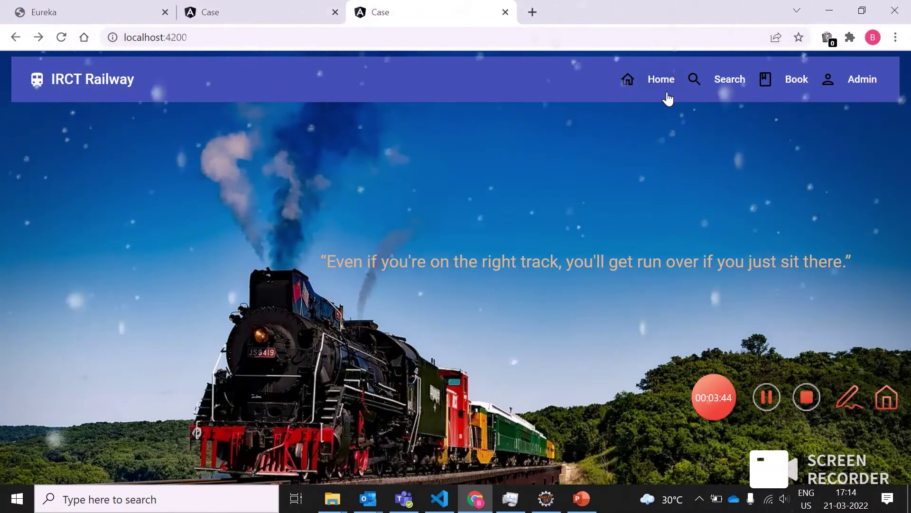
# Open the Trains List and search it for 'mumbai' after trying 'mubai' and 'mysore'.
pyautogui.click(724, 88)
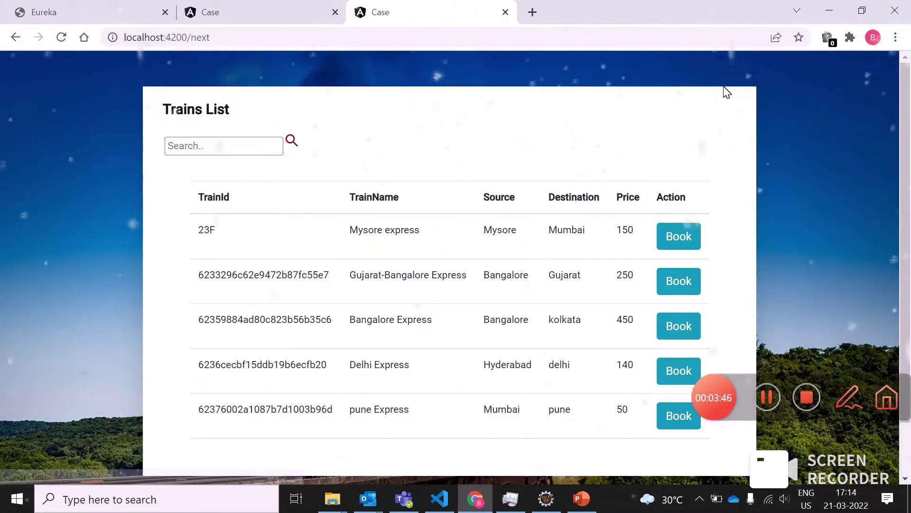
pyautogui.scroll(-2, 263, 171)
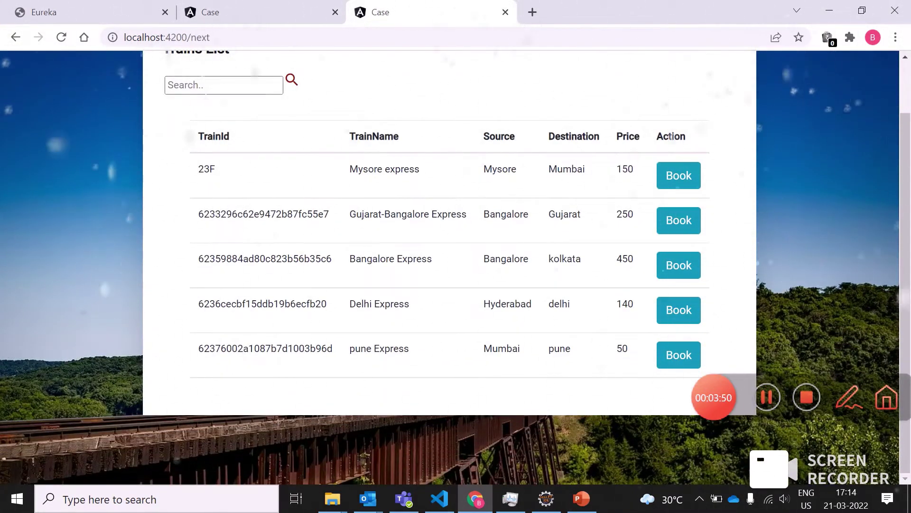
pyautogui.click(206, 90)
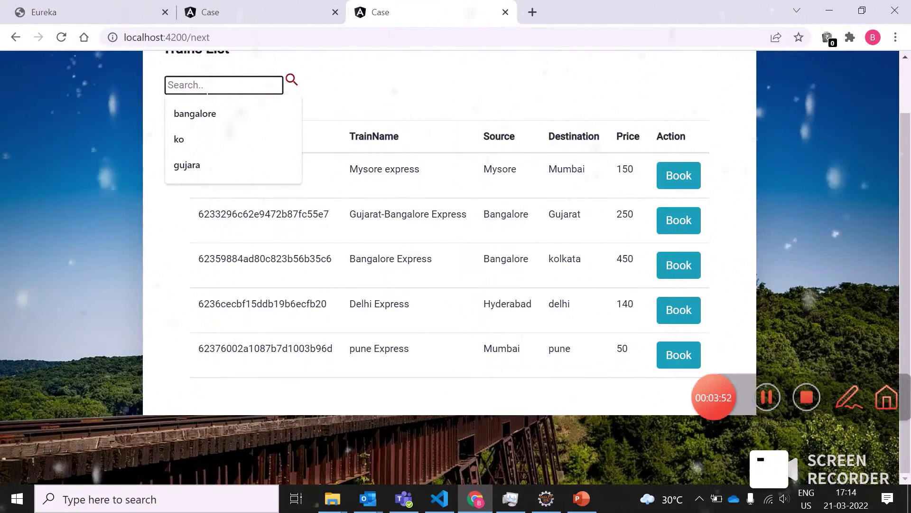
pyautogui.write('mu')
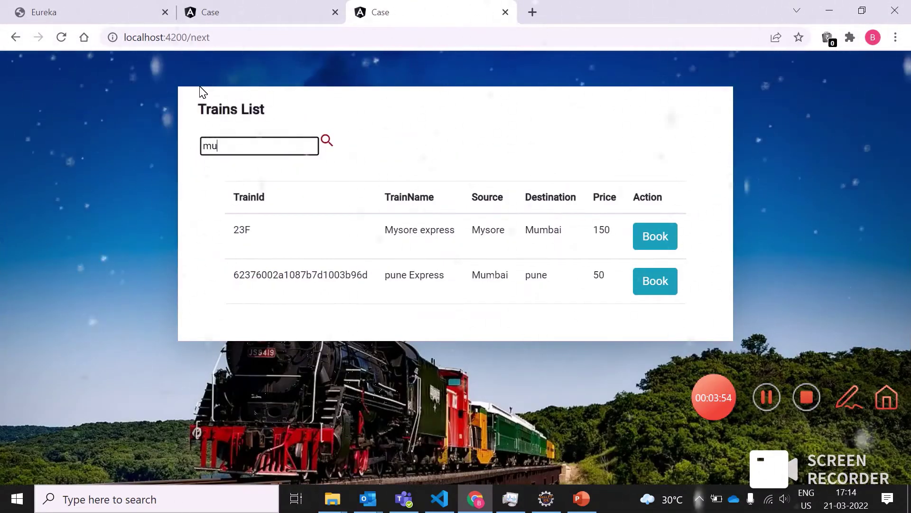
pyautogui.write('bai')
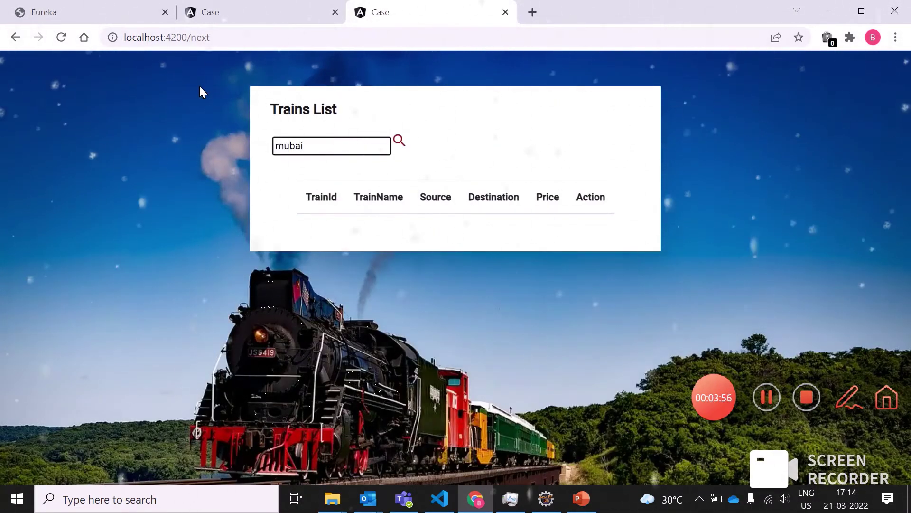
pyautogui.press('BackSpace')
pyautogui.press('BackSpace')
pyautogui.press('BackSpace')
pyautogui.press('BackSpace')
pyautogui.press('BackSpace')
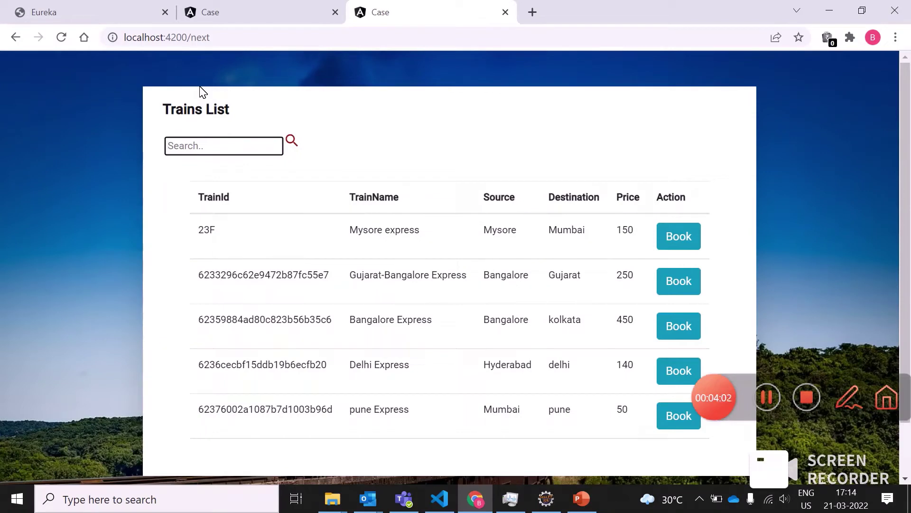
pyautogui.write('myso')
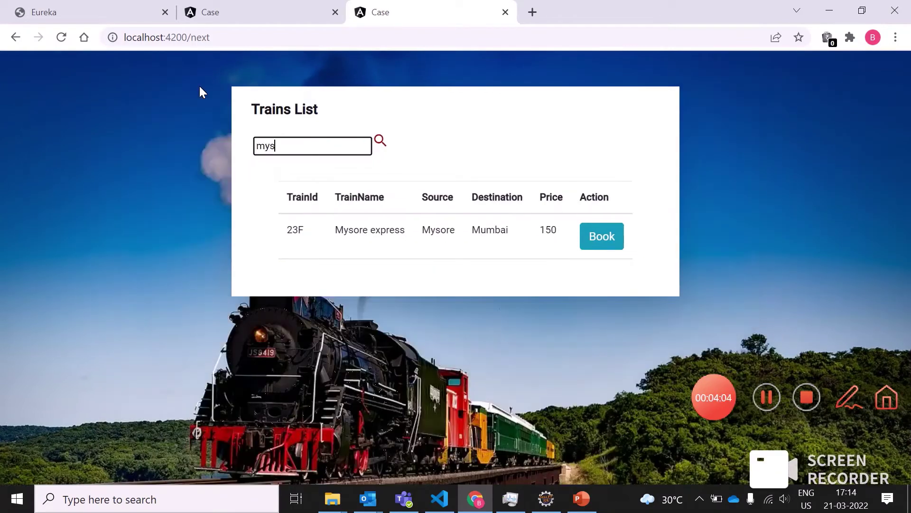
pyautogui.write('re')
pyautogui.press('BackSpace')
pyautogui.press('BackSpace')
pyautogui.press('BackSpace')
pyautogui.press('BackSpace')
pyautogui.press('BackSpace')
pyautogui.press('BackSpace')
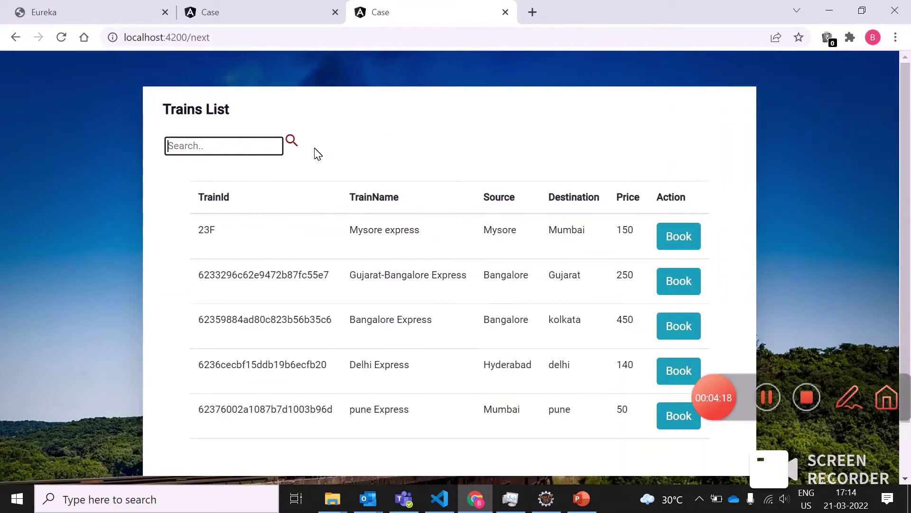
pyautogui.write('mumbai')
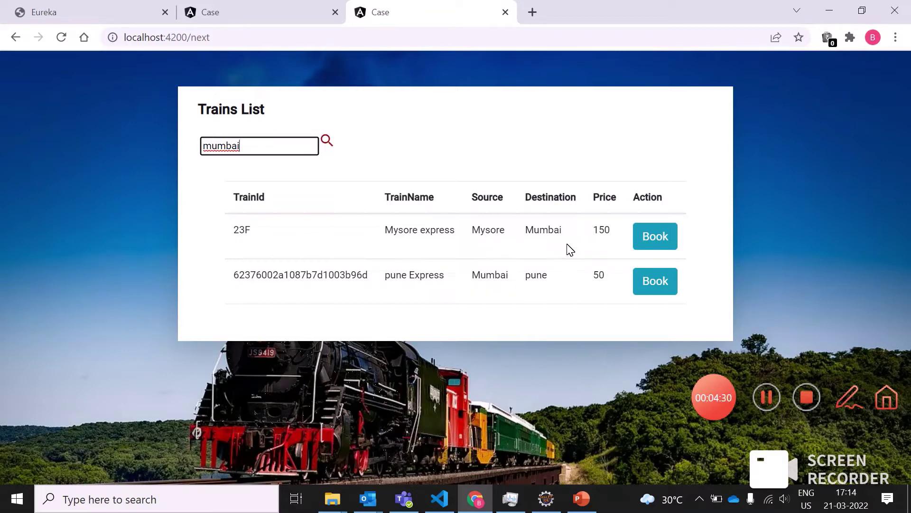
# Start booking the Mysore express and sign in with the saved user credentials.
pyautogui.click(651, 247)
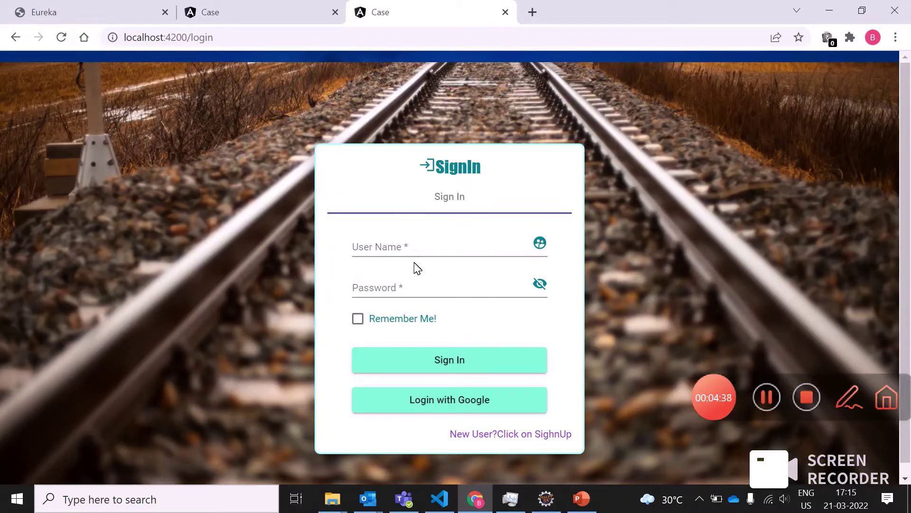
pyautogui.click(433, 248)
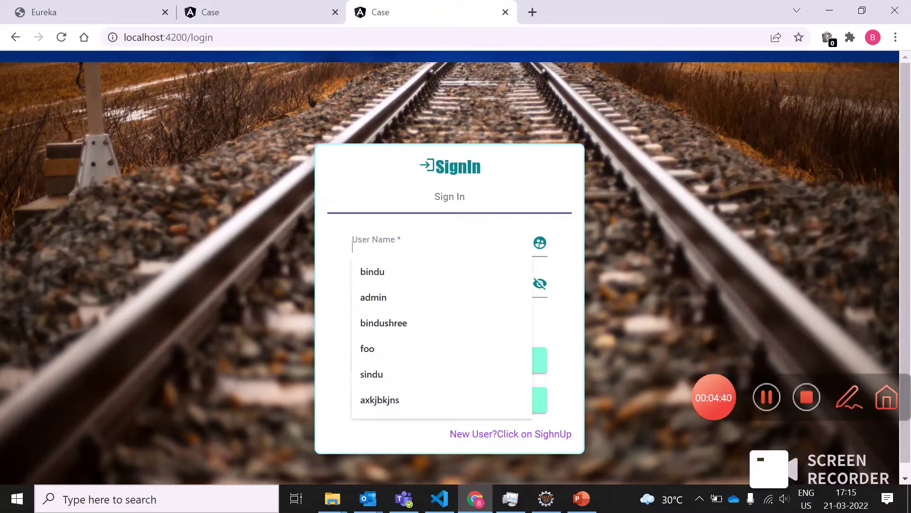
pyautogui.click(393, 269)
pyautogui.click(424, 291)
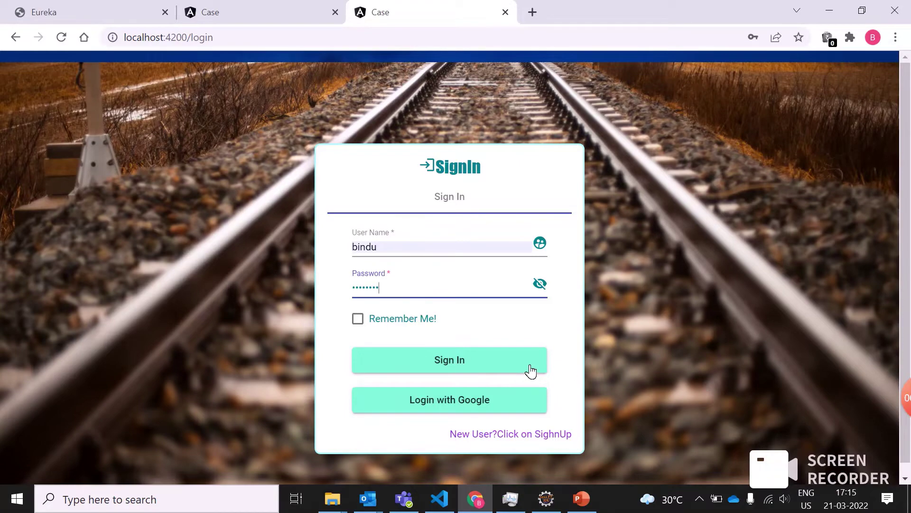
pyautogui.click(532, 370)
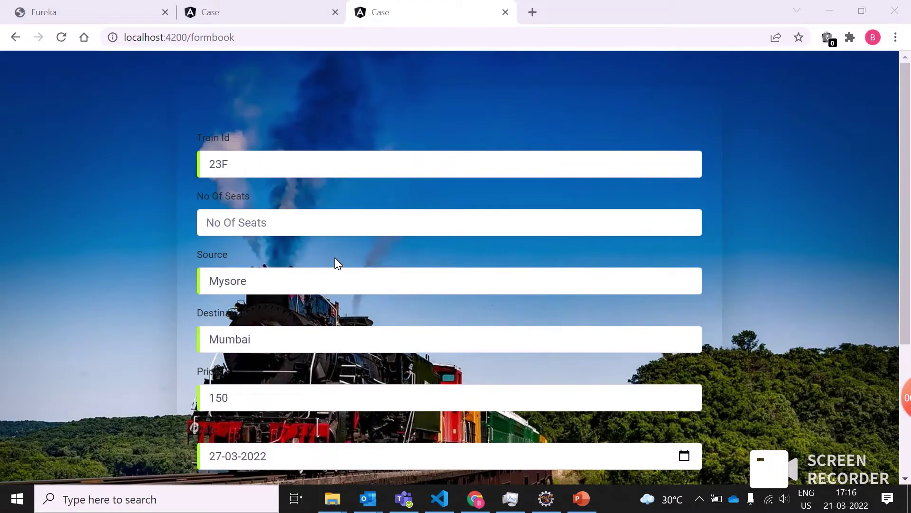
# Enter 12 seats and submit the Mysore–Mumbai booking for 27-03-2022.
pyautogui.click(209, 224)
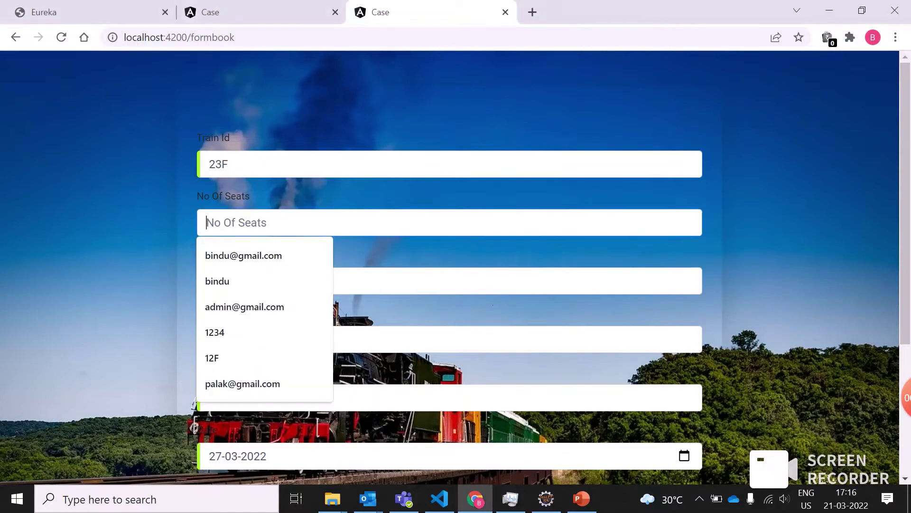
pyautogui.write('12')
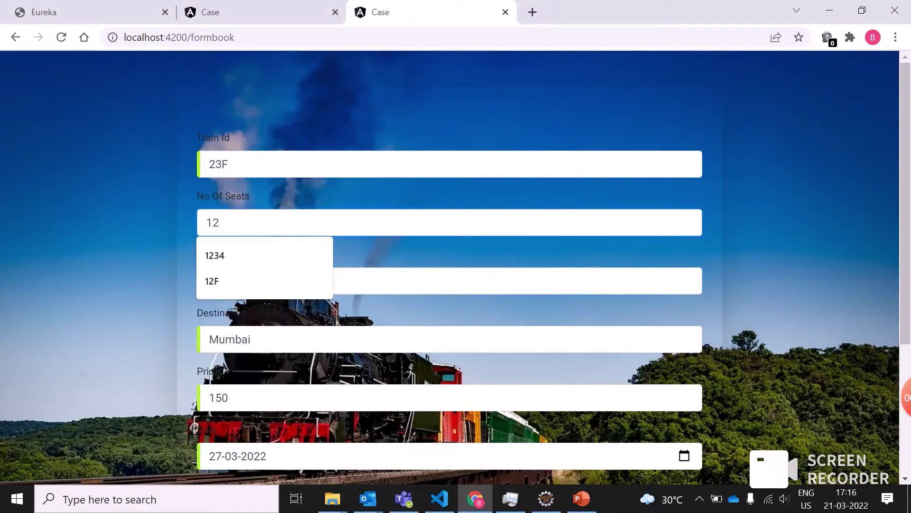
pyautogui.scroll(-4, 424, 251)
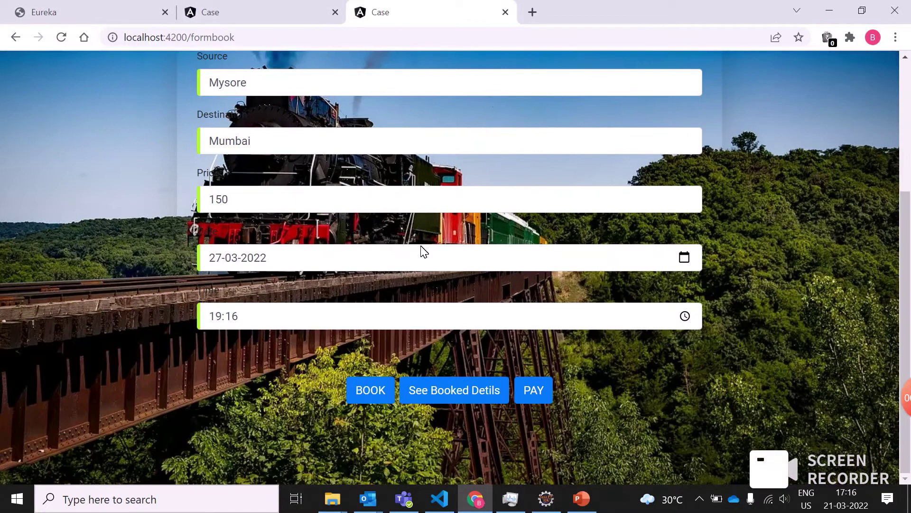
pyautogui.click(374, 380)
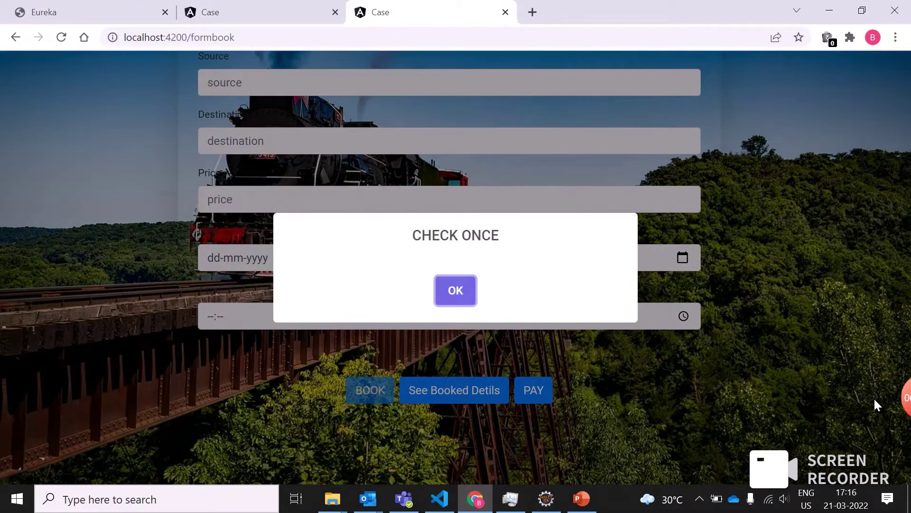
pyautogui.moveTo(847, 386)
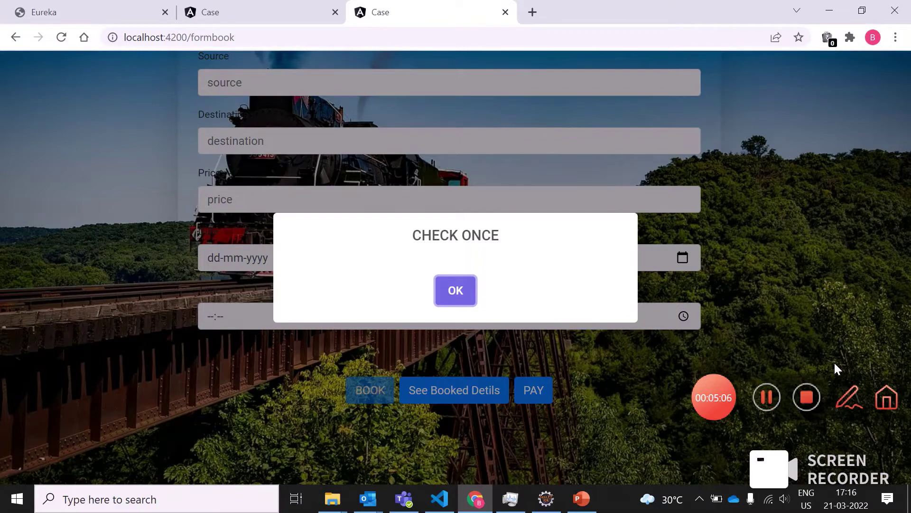
# Open the booked tickets list and delete both 90-seat Bangalore–Gujarat bookings.
pyautogui.click(454, 291)
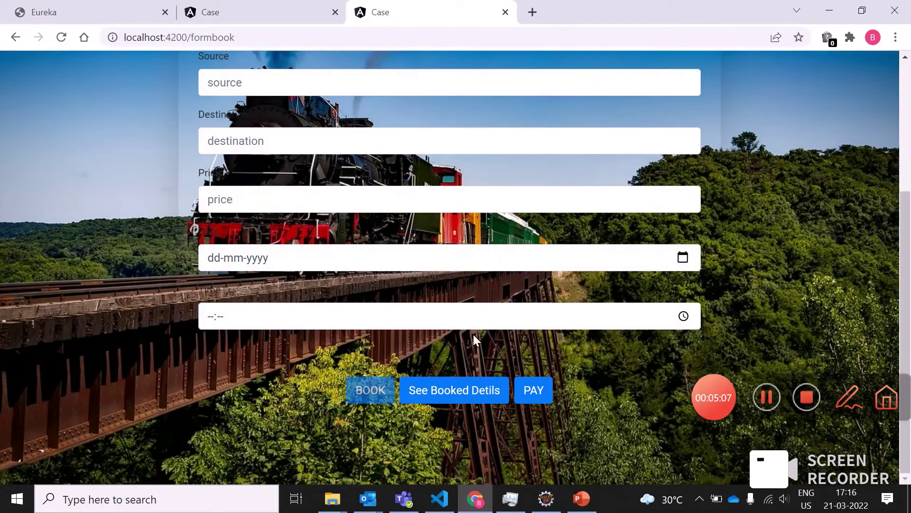
pyautogui.click(460, 400)
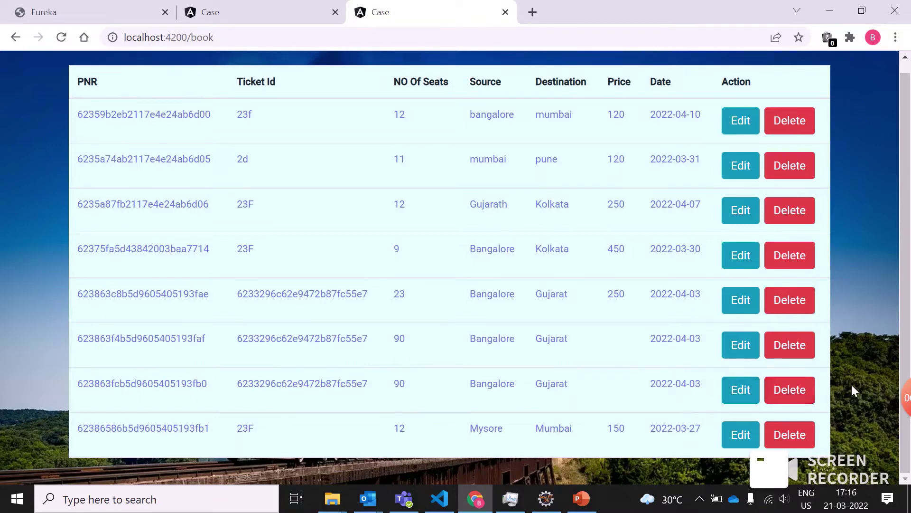
pyautogui.click(792, 345)
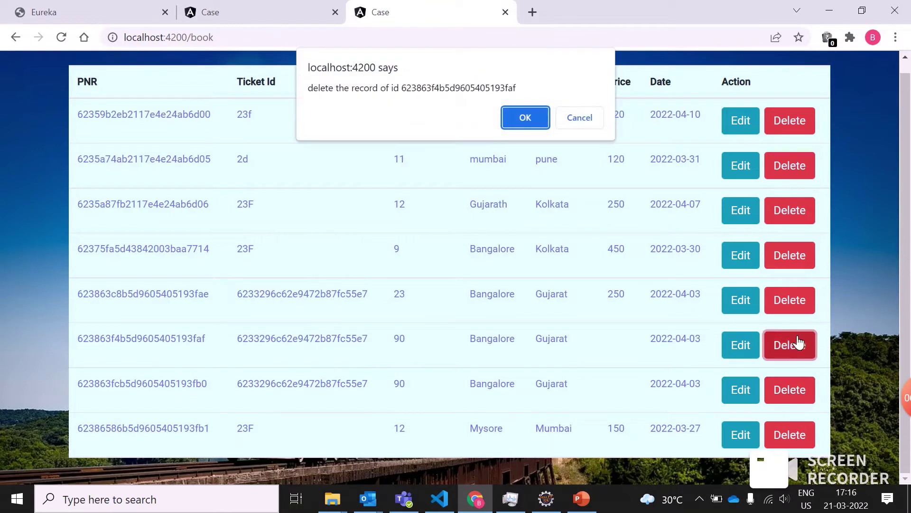
pyautogui.click(524, 119)
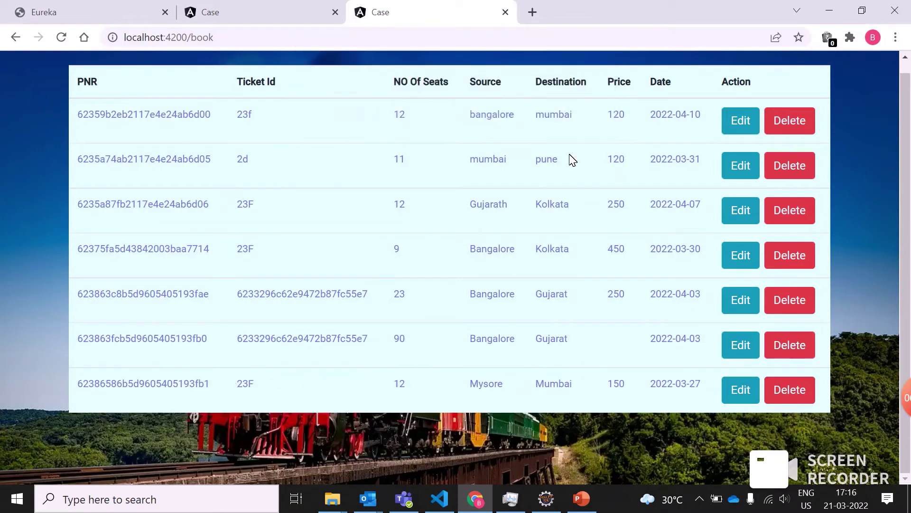
pyautogui.click(805, 359)
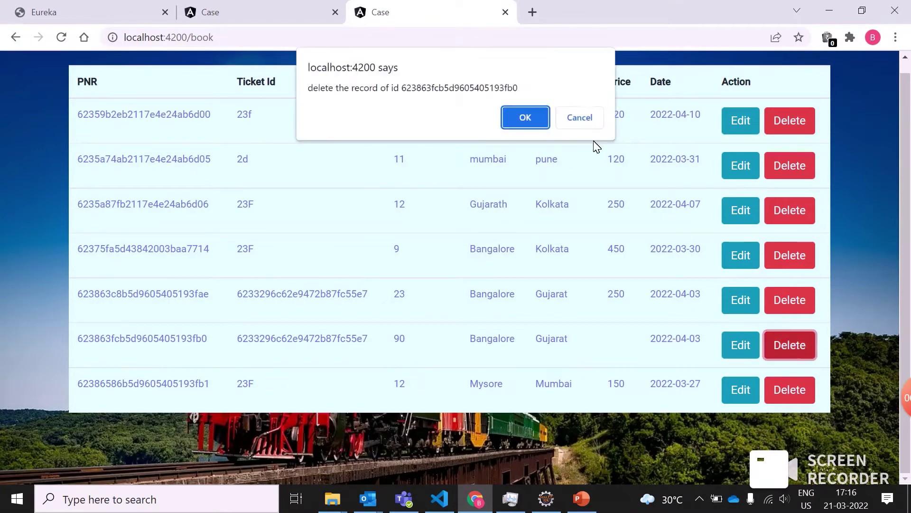
pyautogui.click(520, 117)
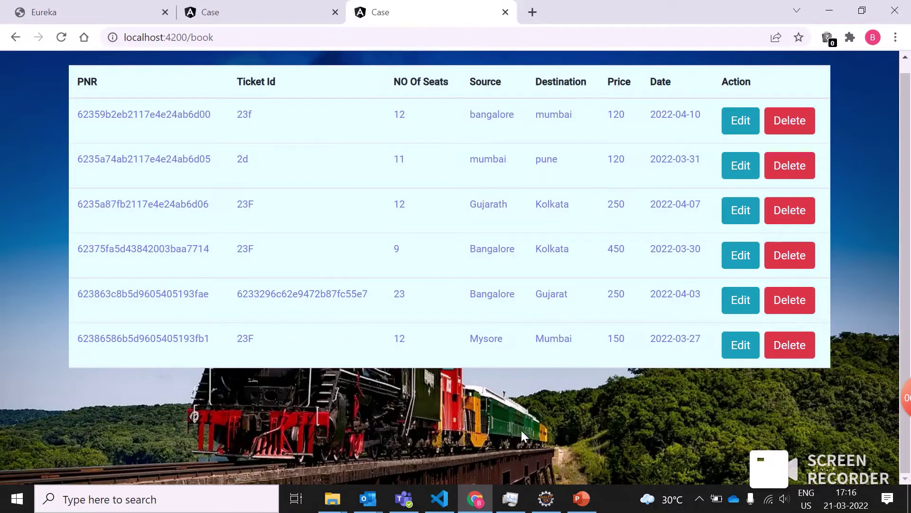
# Copy the PNR of the last Mysore–Mumbai booking from the table.
pyautogui.click(748, 349)
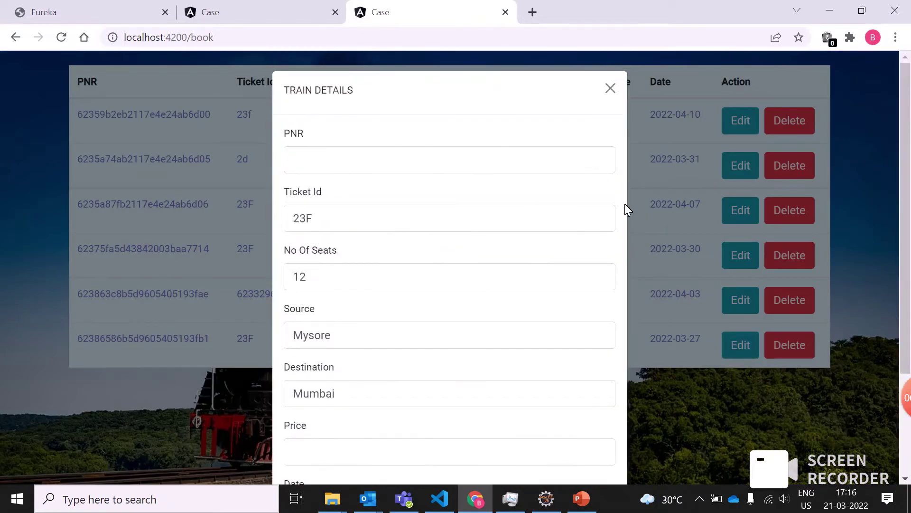
pyautogui.click(611, 89)
pyautogui.moveTo(212, 335); pyautogui.dragTo(53, 335)
pyautogui.click(121, 314)
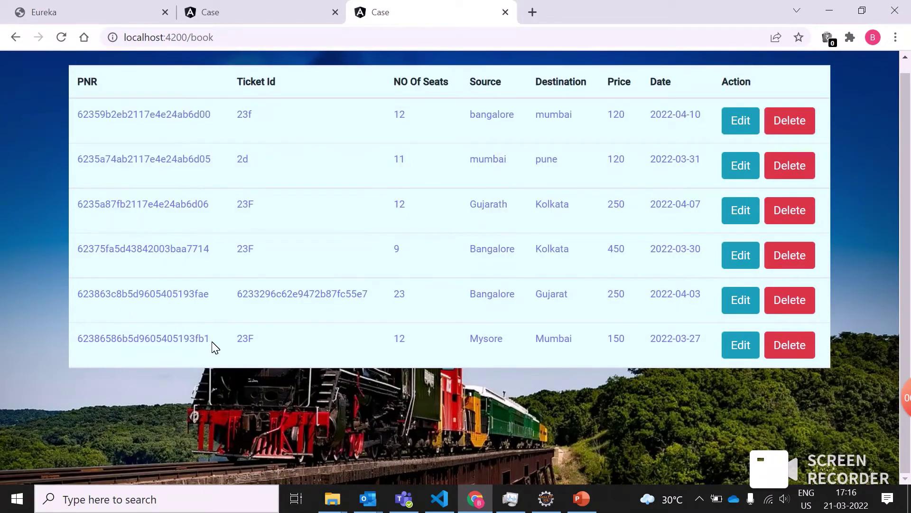
pyautogui.moveTo(212, 338); pyautogui.dragTo(70, 340)
pyautogui.hotkey('ctrl', 'c')
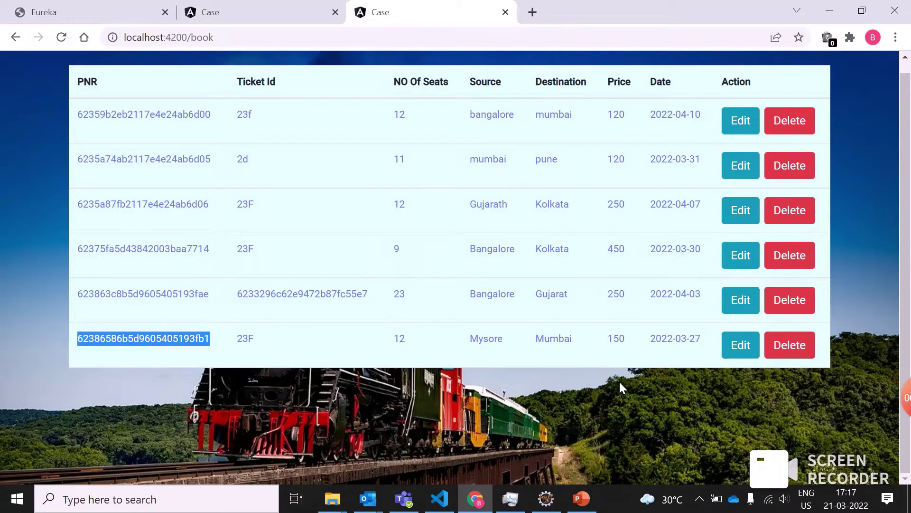
# Edit that booking: paste the PNR, change seats from 12 to 10, and update.
pyautogui.click(746, 345)
pyautogui.click(373, 162)
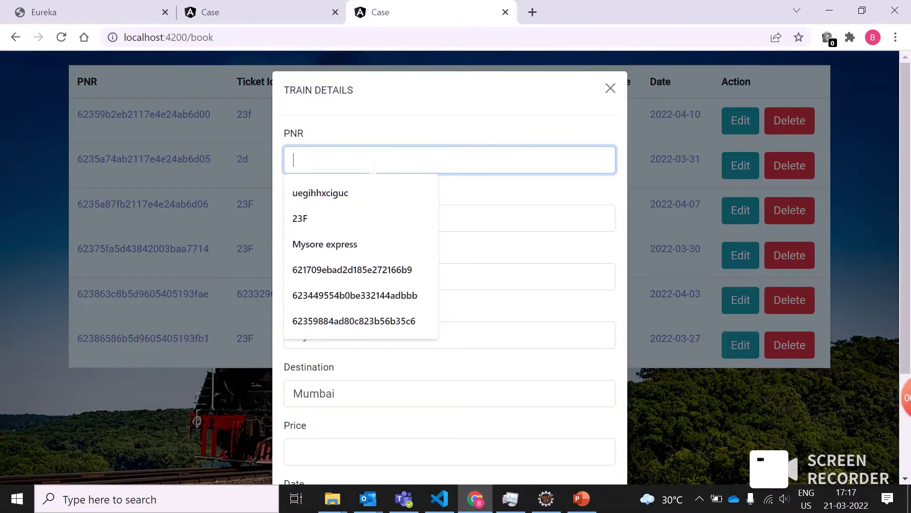
pyautogui.hotkey('ctrl', 'v')
pyautogui.moveTo(904, 398)
pyautogui.click(307, 277)
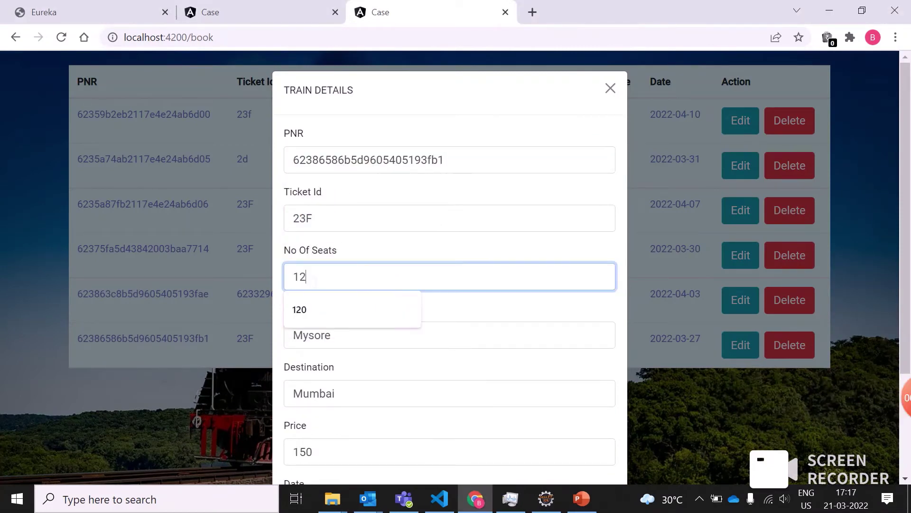
pyautogui.press('BackSpace')
pyautogui.press('BackSpace')
pyautogui.write('10')
pyautogui.scroll(-3, 509, 279)
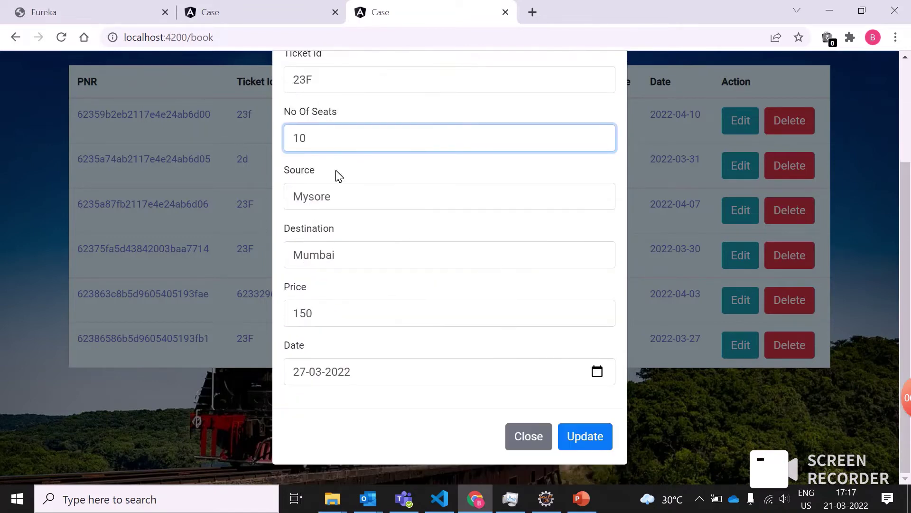
pyautogui.click(587, 443)
pyautogui.click(470, 366)
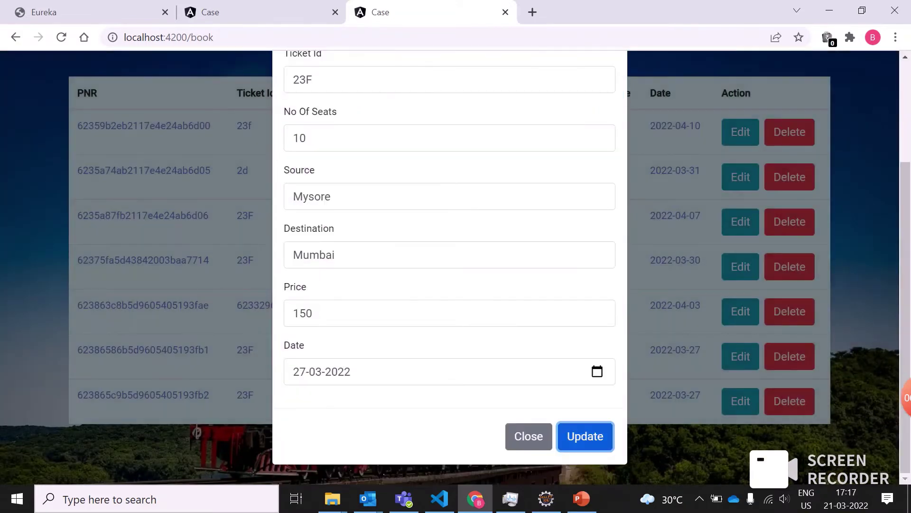
pyautogui.click(529, 438)
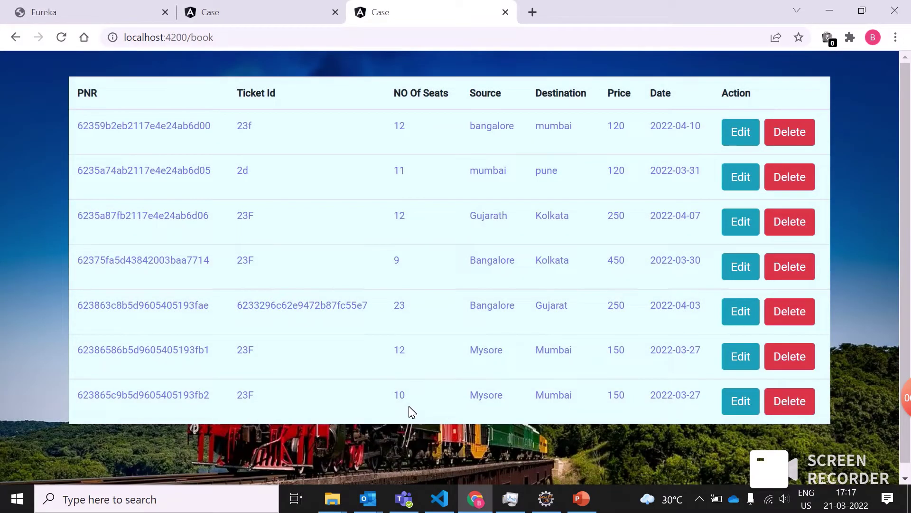
# Go back to the /formbook booking page and scroll to the PAY button.
pyautogui.scroll(-1, 408, 411)
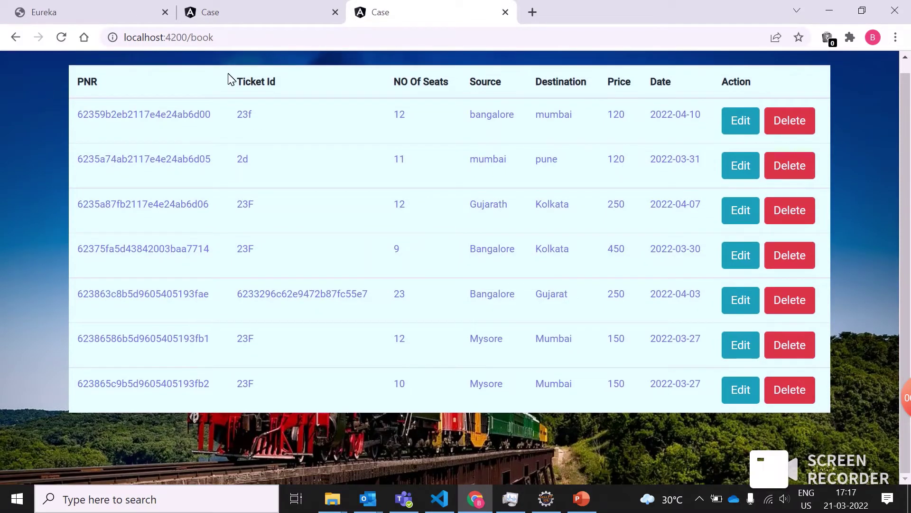
pyautogui.click(16, 37)
pyautogui.scroll(-4, 492, 166)
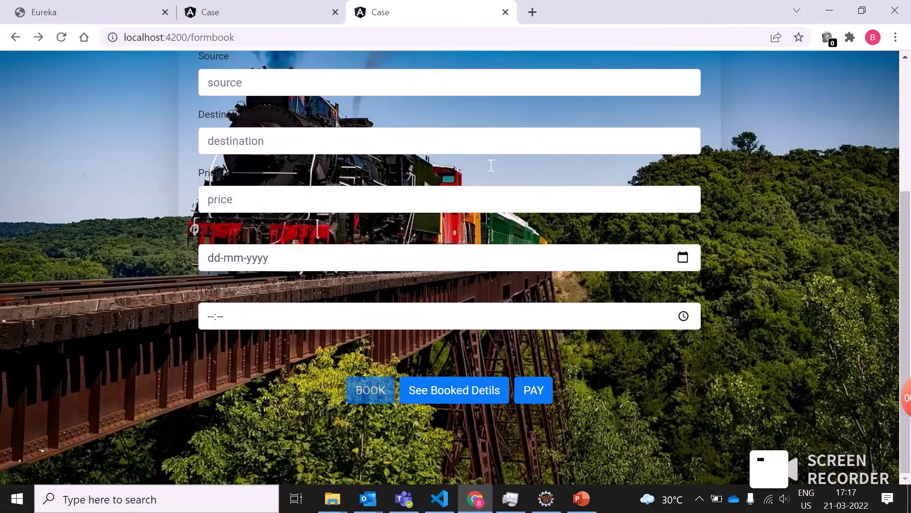
# Open the payment form and set industry type Retail and channel WEB.
pyautogui.click(543, 397)
pyautogui.moveTo(901, 397)
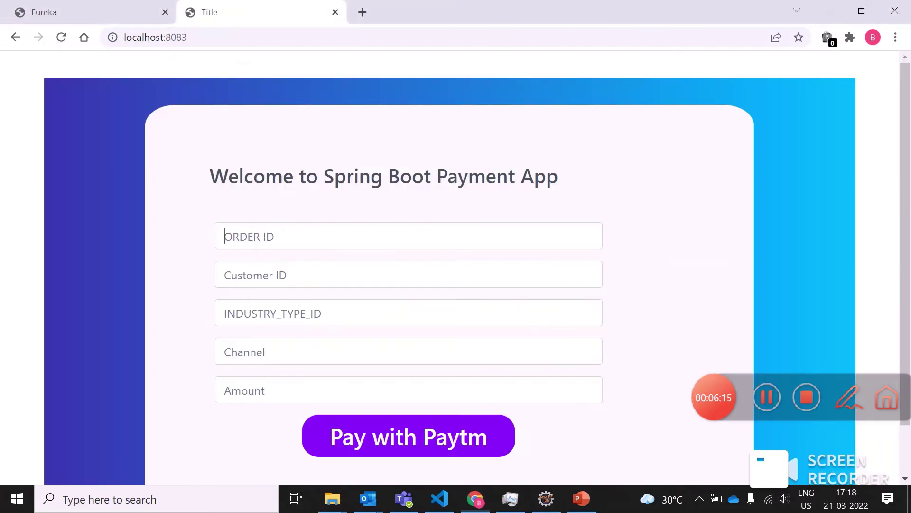
pyautogui.click(309, 275)
pyautogui.click(366, 312)
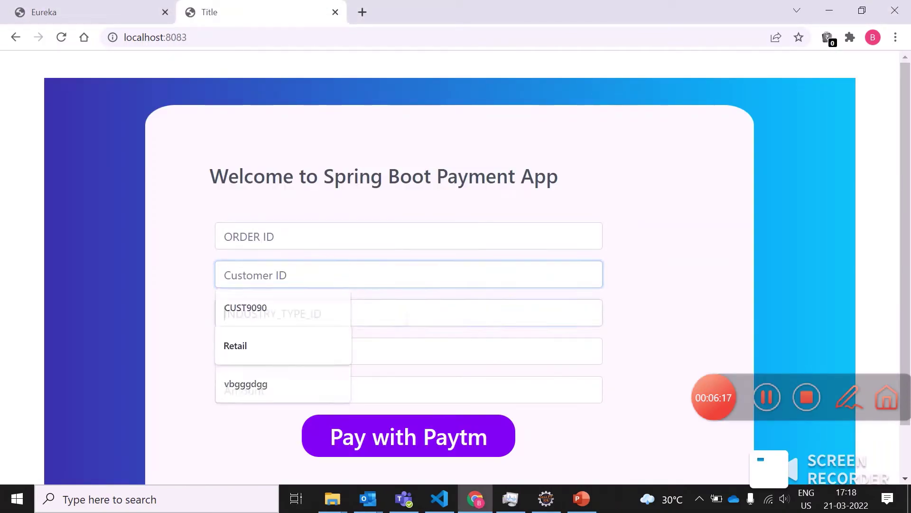
pyautogui.click(296, 346)
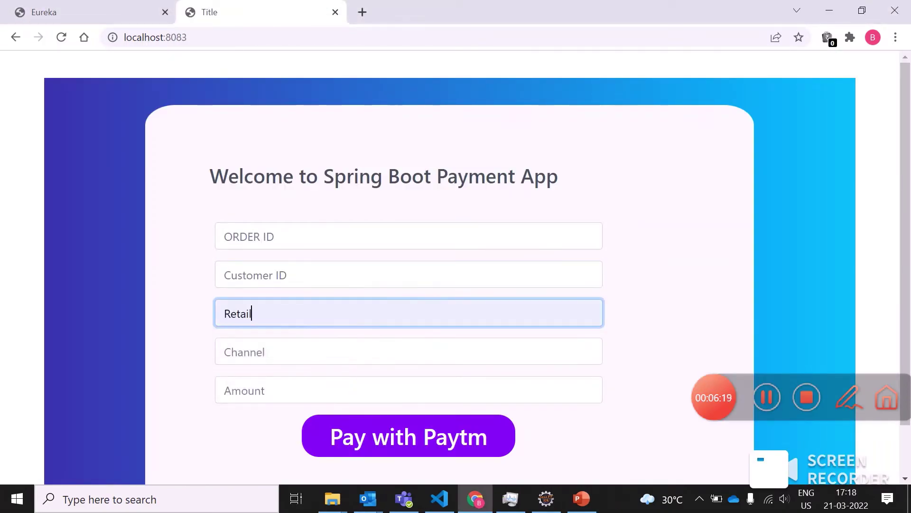
pyautogui.click(295, 351)
pyautogui.click(257, 386)
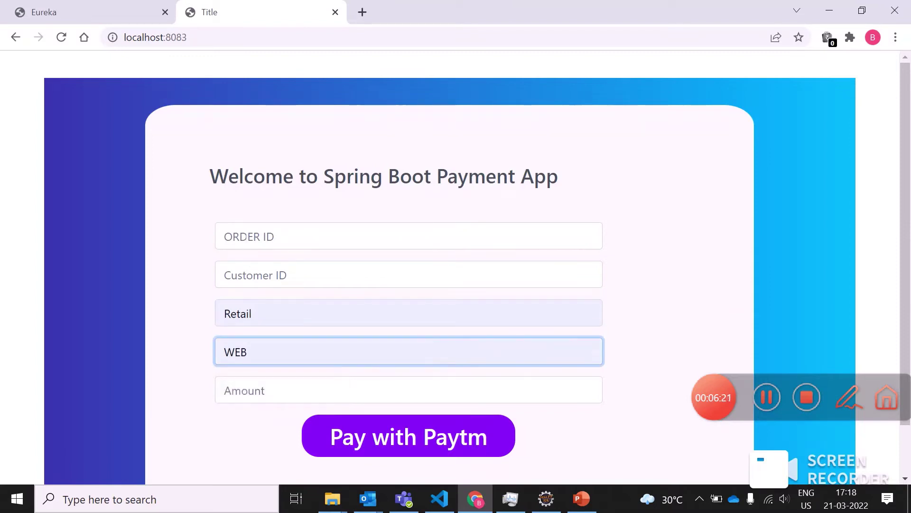
# Fill in an order ID, pick the saved customer ID, and enter amount 1500.
pyautogui.click(332, 236)
pyautogui.write('vfrtg23')
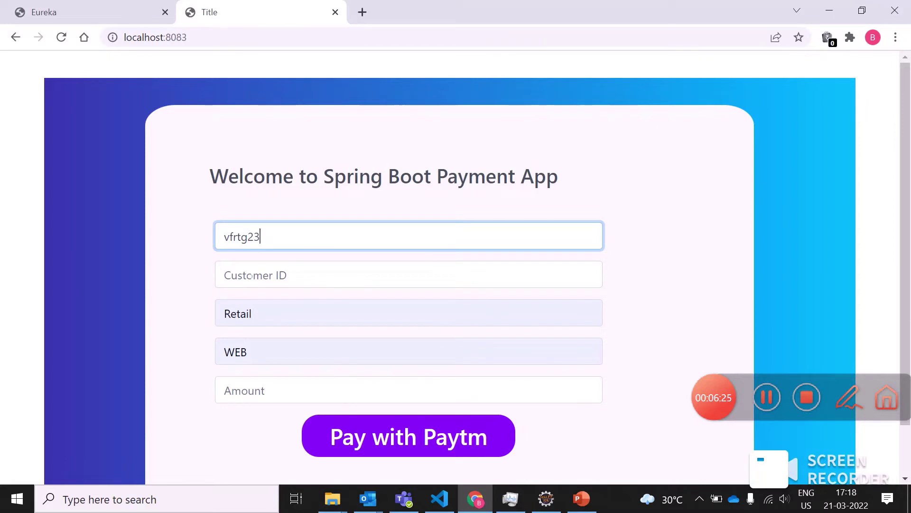
pyautogui.click(250, 276)
pyautogui.click(270, 309)
pyautogui.scroll(-1, 307, 317)
pyautogui.click(290, 332)
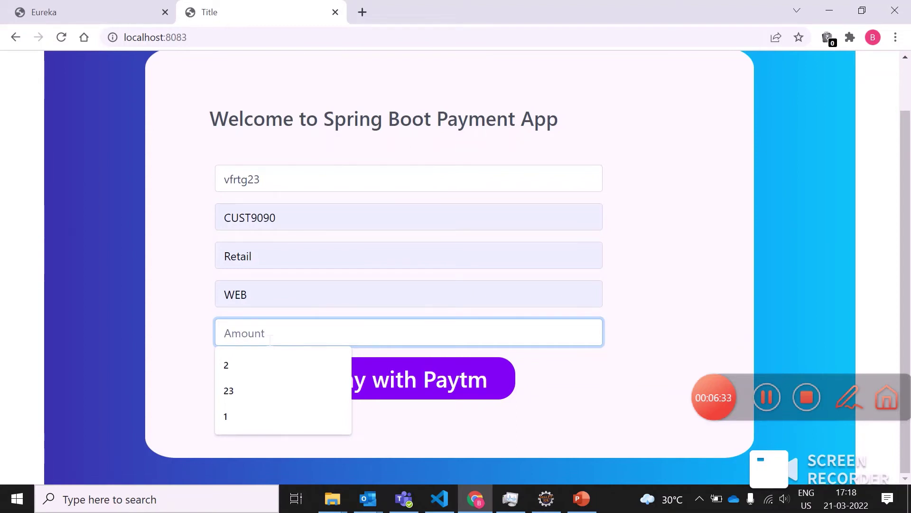
pyautogui.write('1')
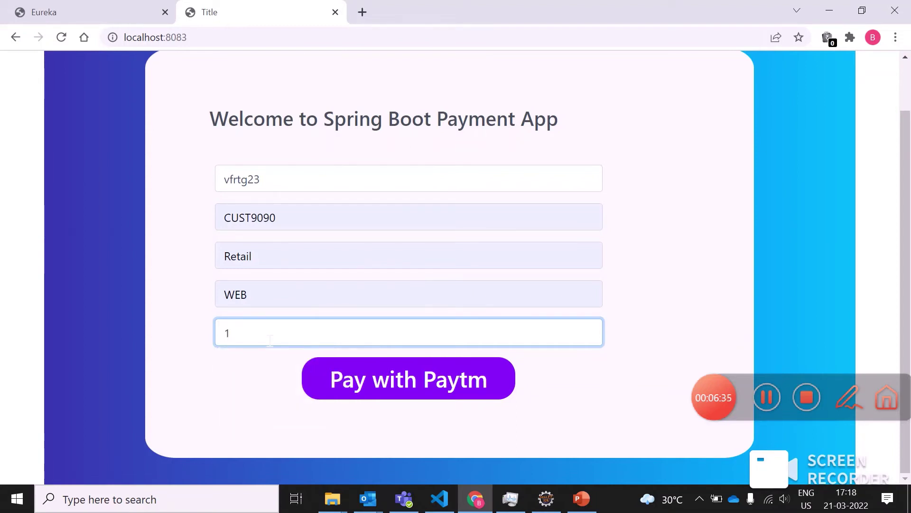
pyautogui.write('500')
# Pay ₹1,500 via Paytm SBI net banking and mark the demo payment successful.
pyautogui.click(395, 388)
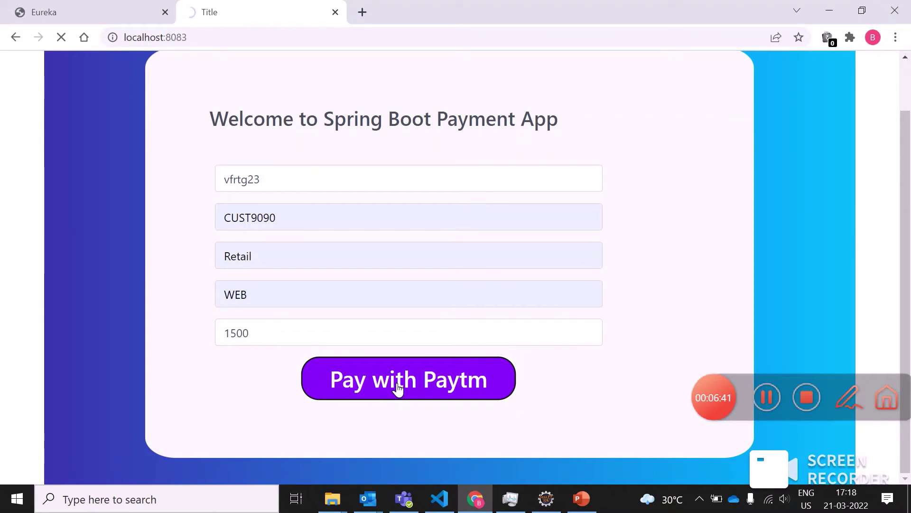
pyautogui.scroll(-3, 441, 362)
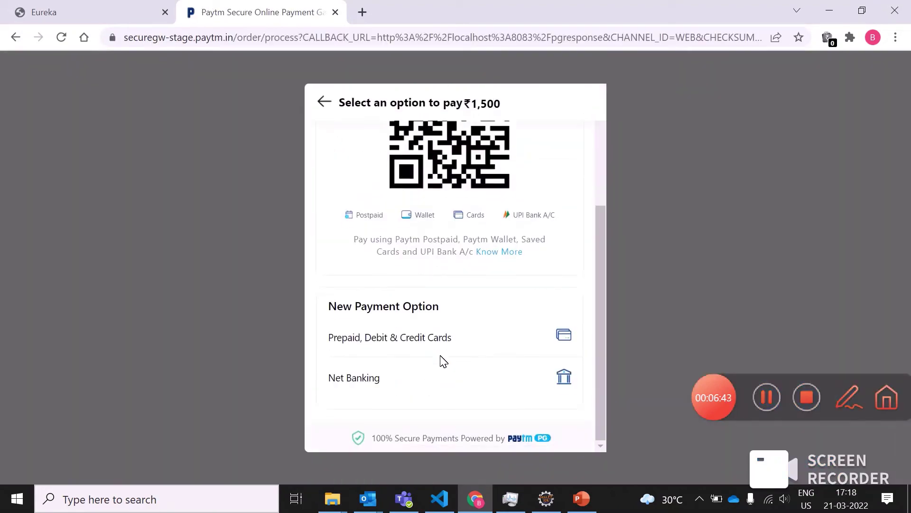
pyautogui.click(378, 382)
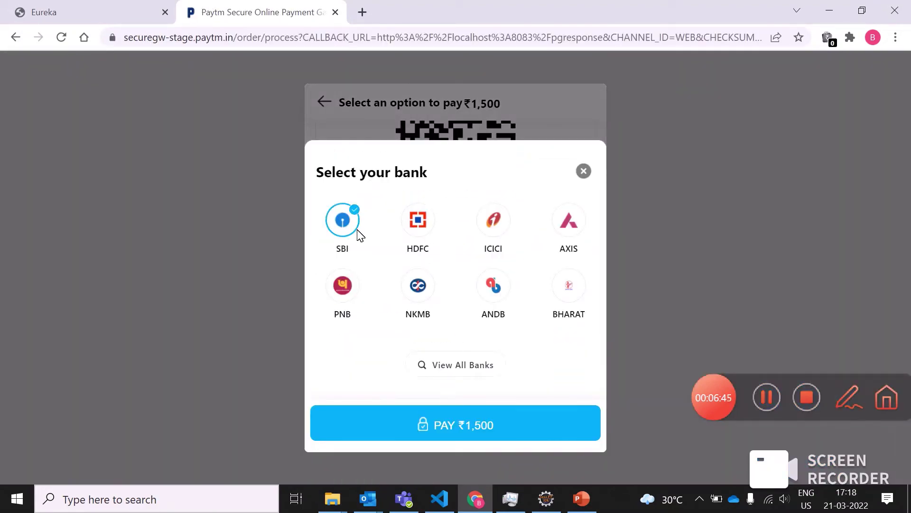
pyautogui.click(446, 423)
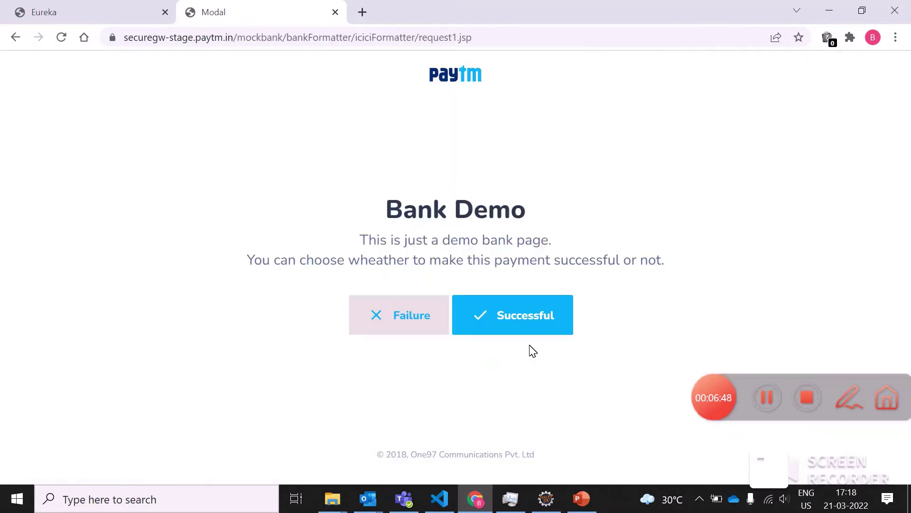
pyautogui.click(510, 313)
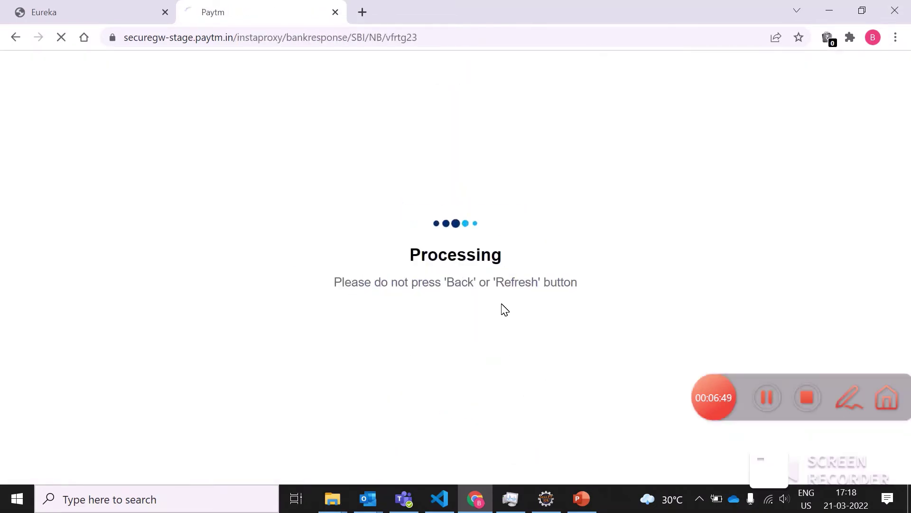
pyautogui.scroll(-2, 499, 264)
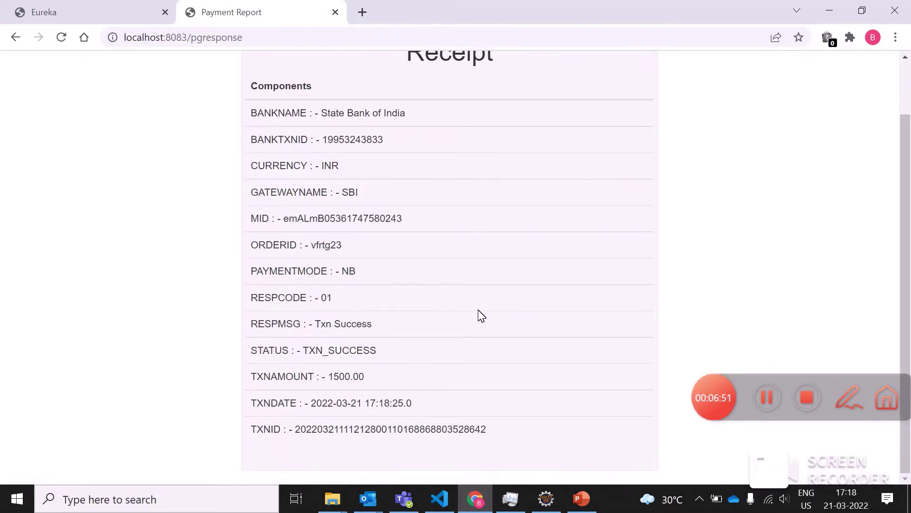
pyautogui.scroll(2, 481, 312)
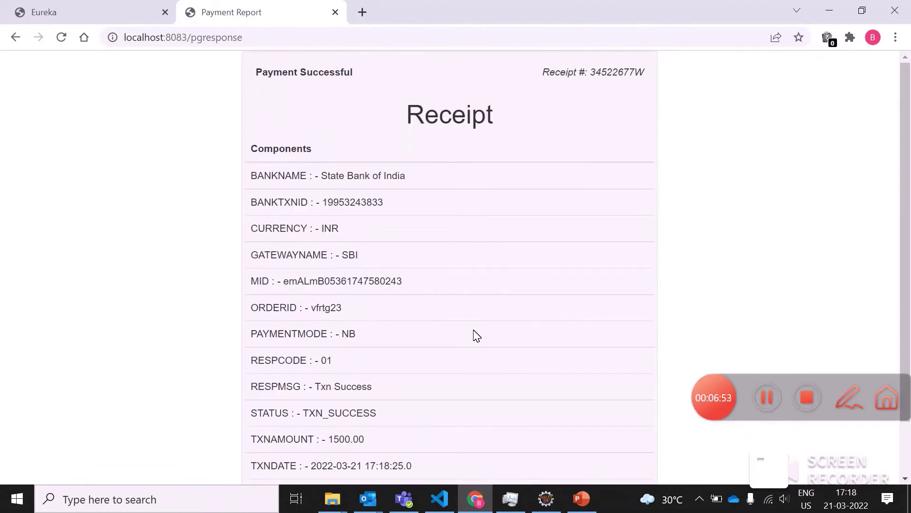
# Reload the IRCT Railway home page and go to the Admin sign-in page.
pyautogui.click(767, 397)
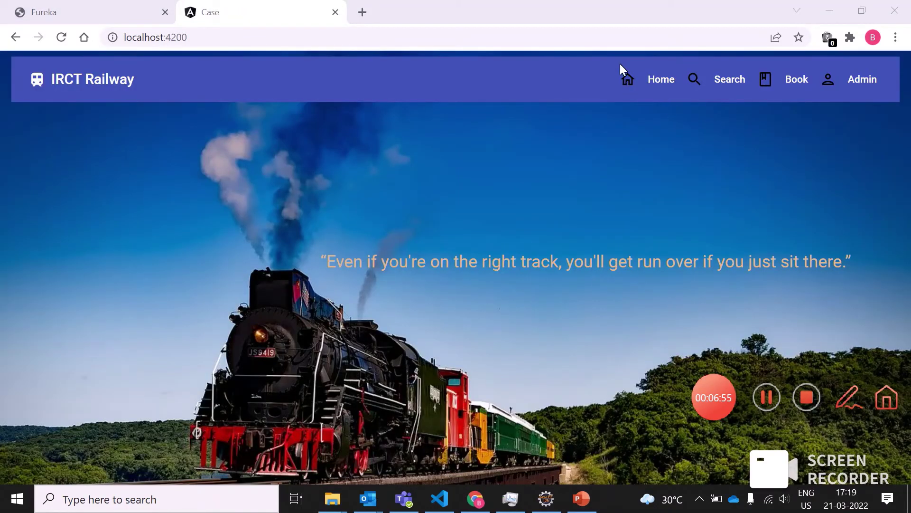
pyautogui.click(62, 37)
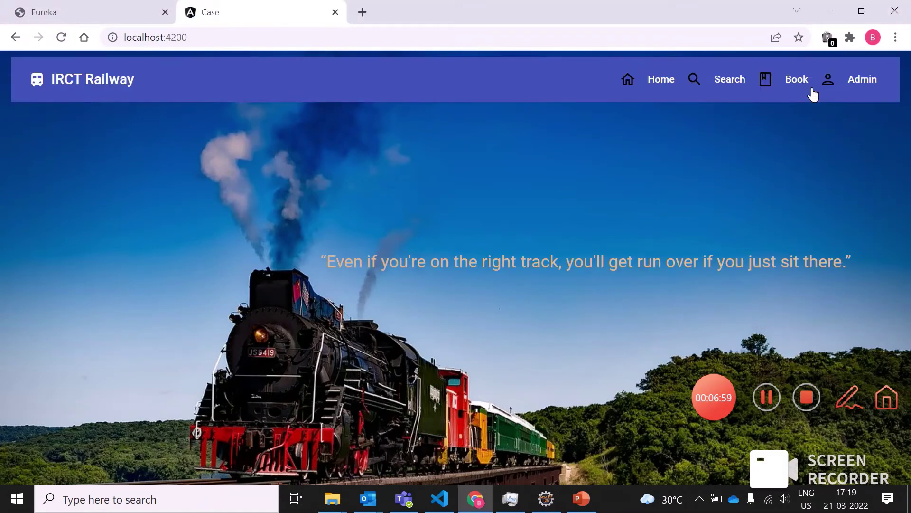
pyautogui.click(875, 85)
# Sign in with the admin account's user name and password and acknowledge the success message.
pyautogui.click(449, 238)
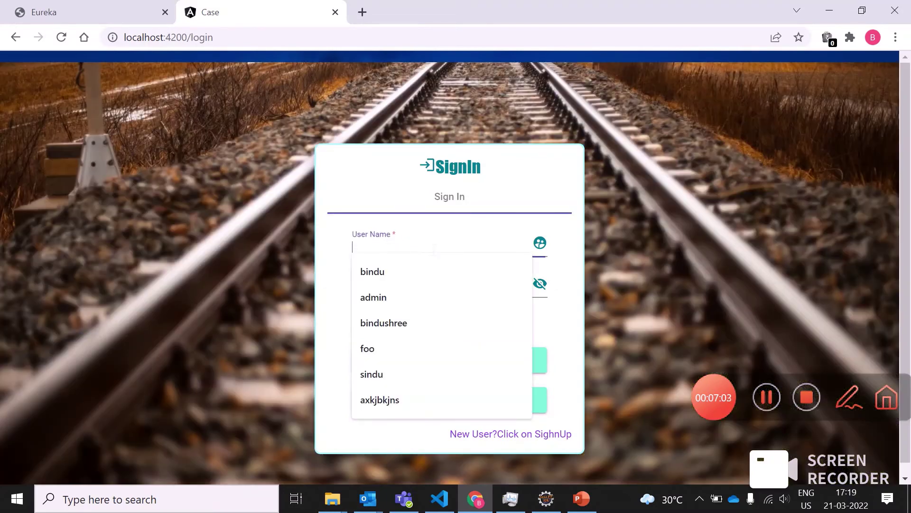
pyautogui.write('admi')
pyautogui.press('Return')
pyautogui.click(406, 290)
pyautogui.write('a')
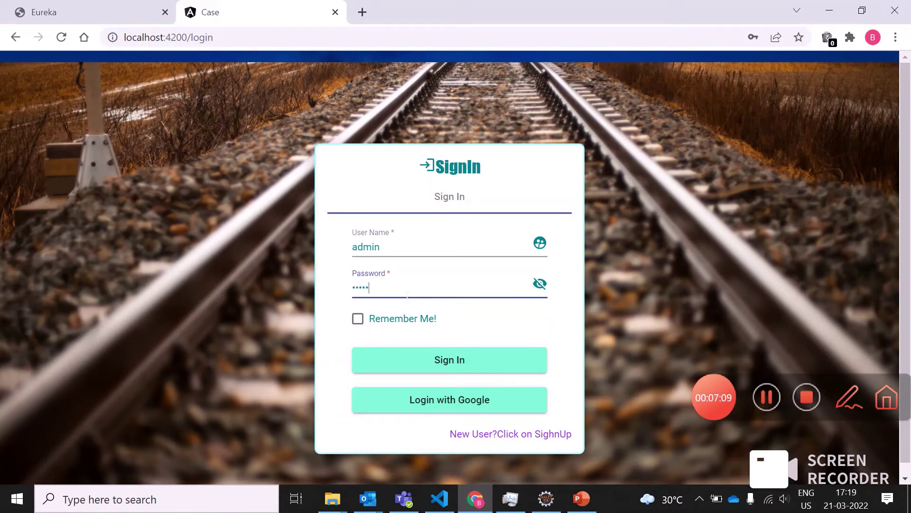
pyautogui.click(463, 366)
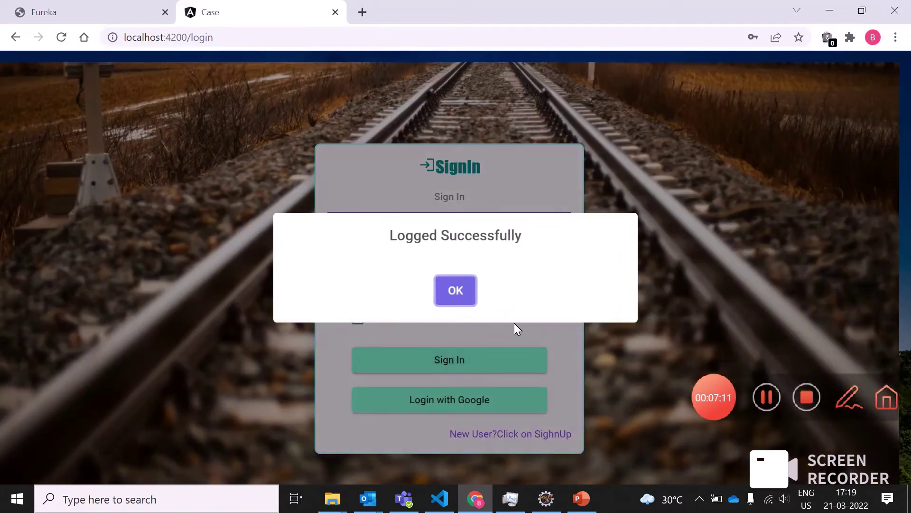
pyautogui.click(465, 299)
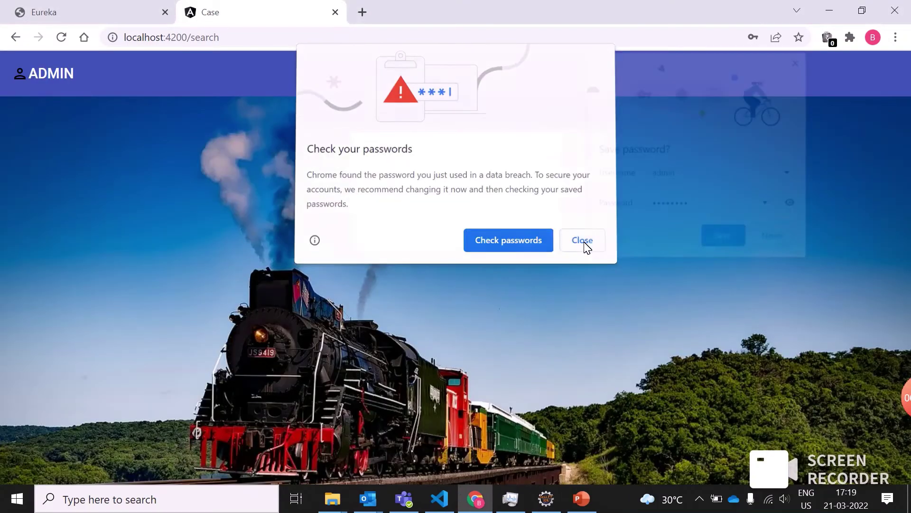
# Dismiss the browser password prompts and open the Add Train form from the trains list.
pyautogui.click(584, 241)
pyautogui.click(769, 240)
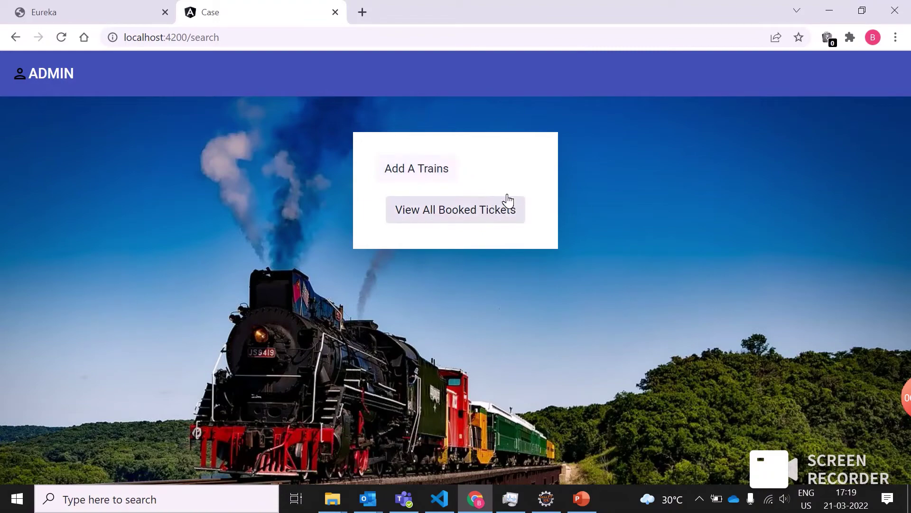
pyautogui.click(436, 180)
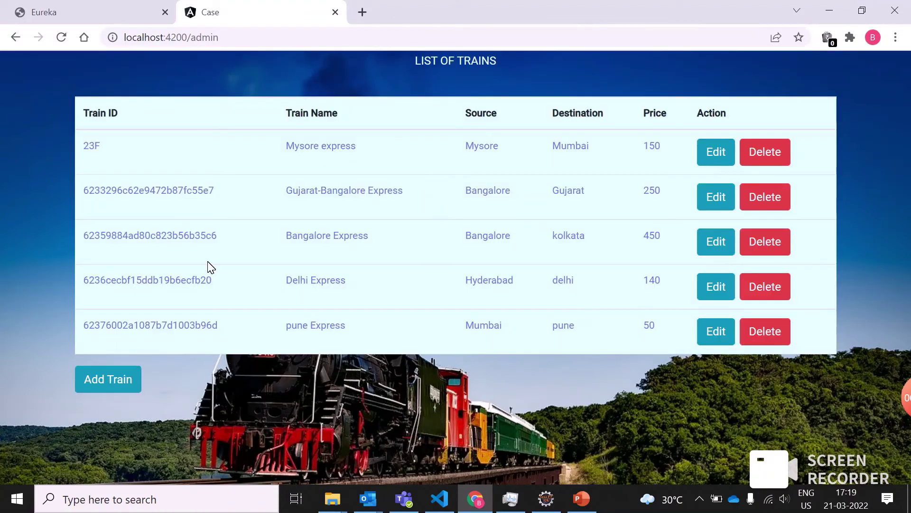
pyautogui.click(119, 379)
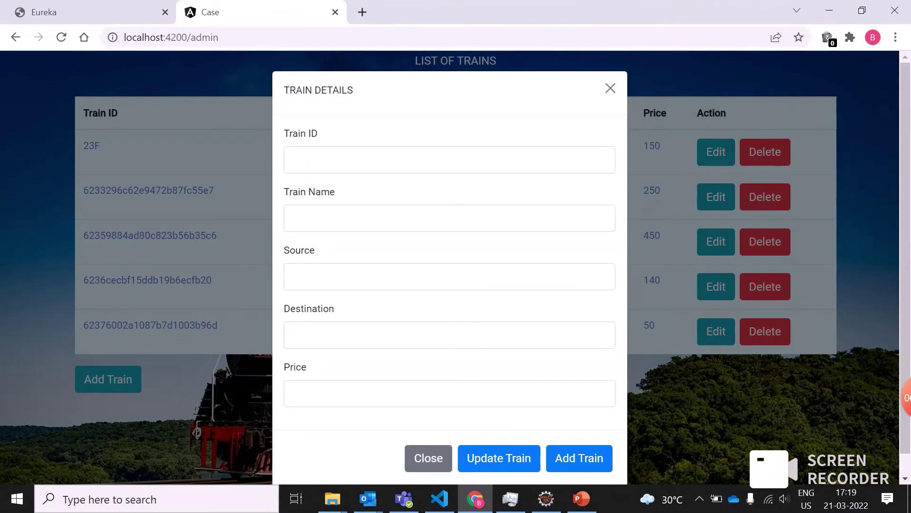
# Add train 'u express' from abc to xyz priced at 100.
pyautogui.click(375, 218)
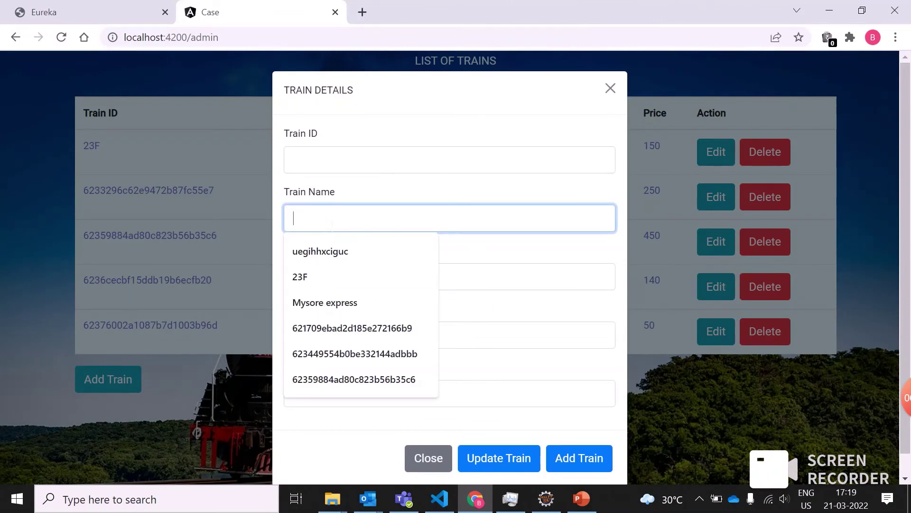
pyautogui.write('u exp')
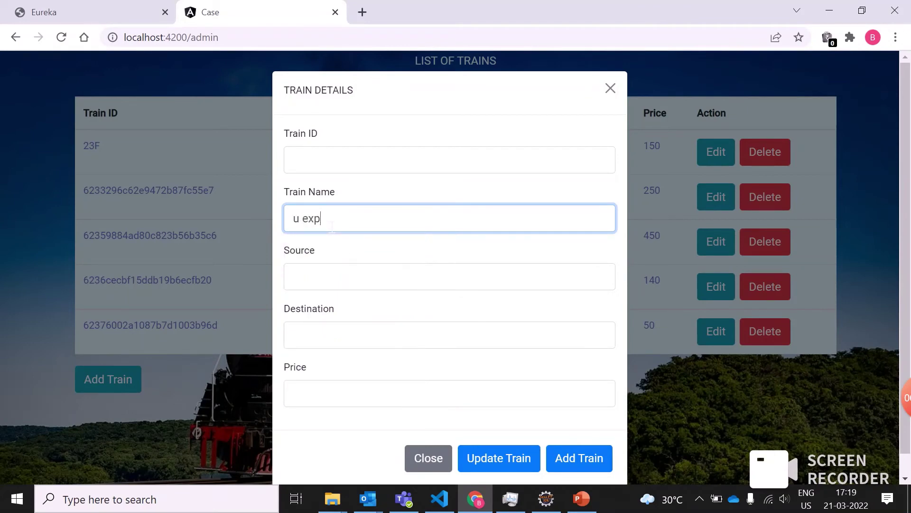
pyautogui.write('ress')
pyautogui.click(293, 276)
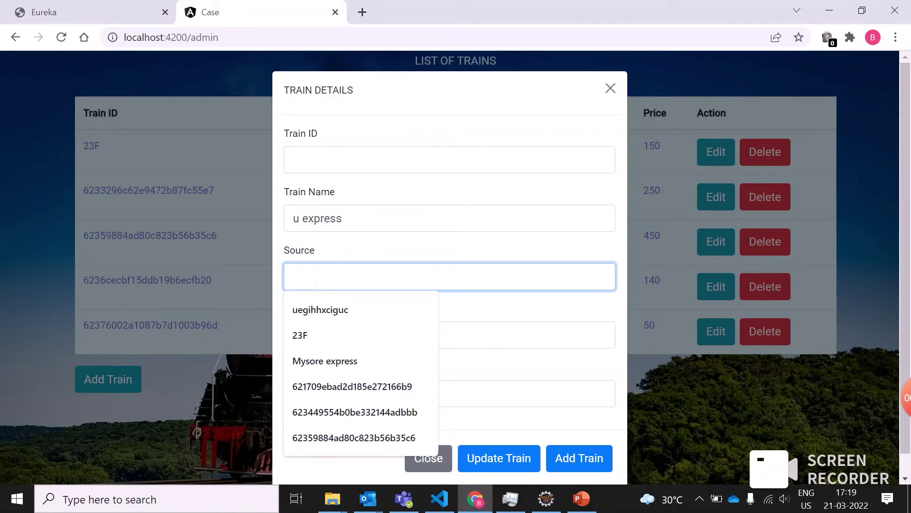
pyautogui.write('abc')
pyautogui.click(308, 338)
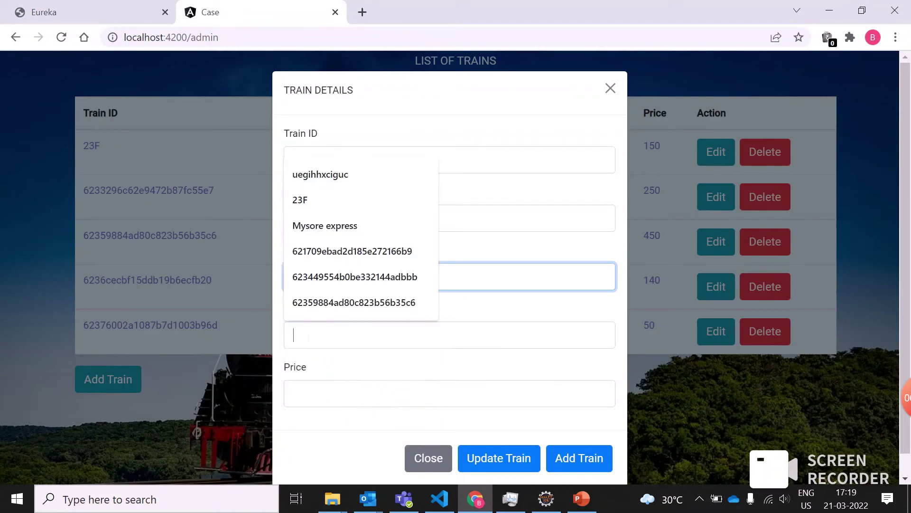
pyautogui.write('xyz')
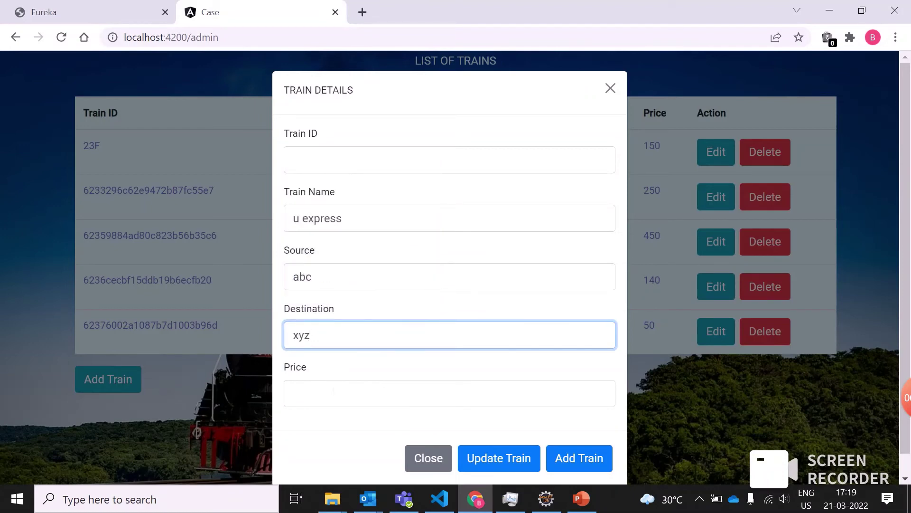
pyautogui.click(333, 390)
pyautogui.write('100')
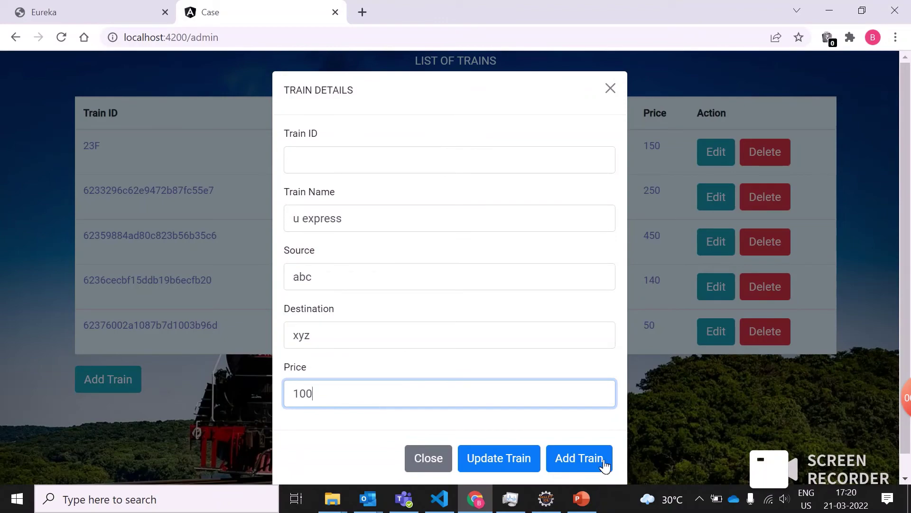
pyautogui.click(598, 461)
pyautogui.click(461, 355)
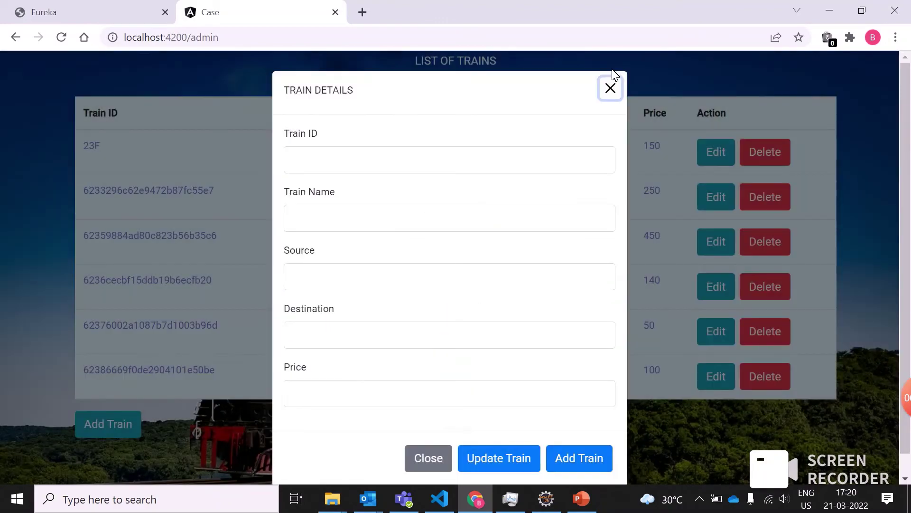
# Copy the u express train's ID, open it for editing, and paste the ID into the form.
pyautogui.click(610, 88)
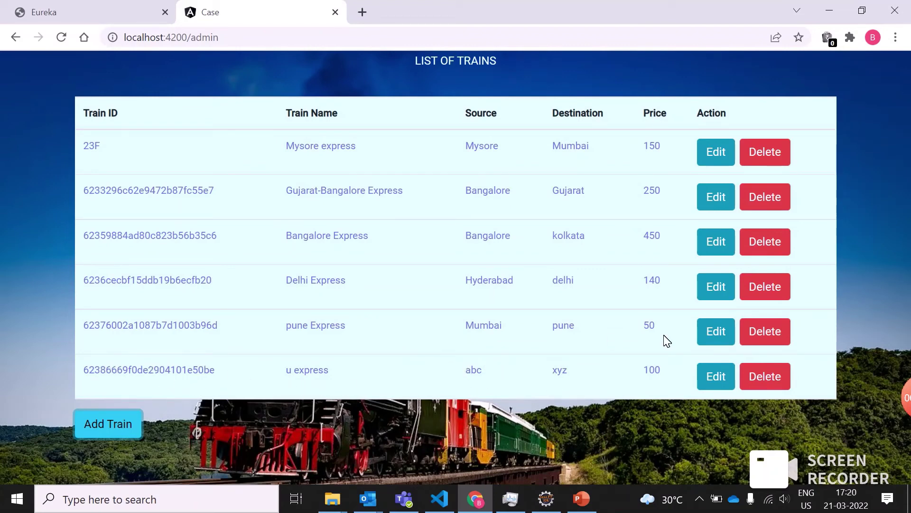
pyautogui.moveTo(219, 370); pyautogui.dragTo(80, 363)
pyautogui.hotkey('ctrl', 'c')
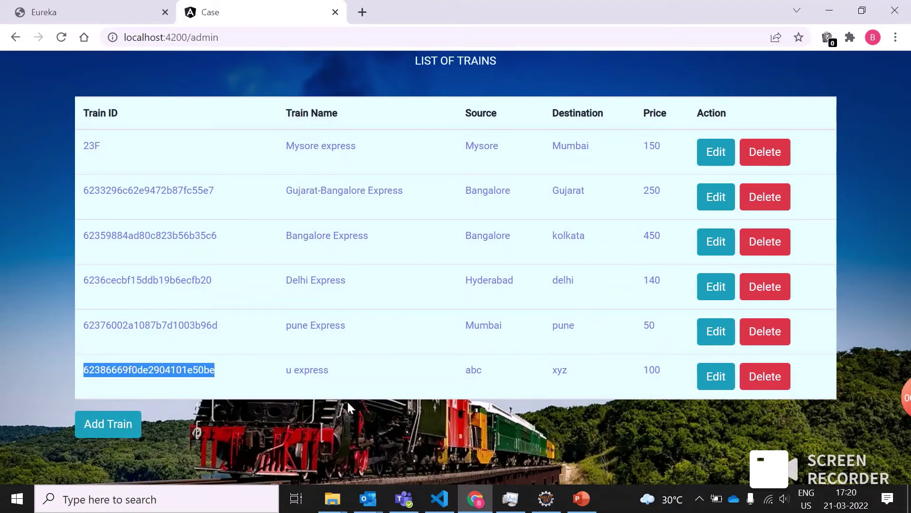
pyautogui.click(714, 378)
pyautogui.click(314, 161)
pyautogui.hotkey('ctrl', 'v')
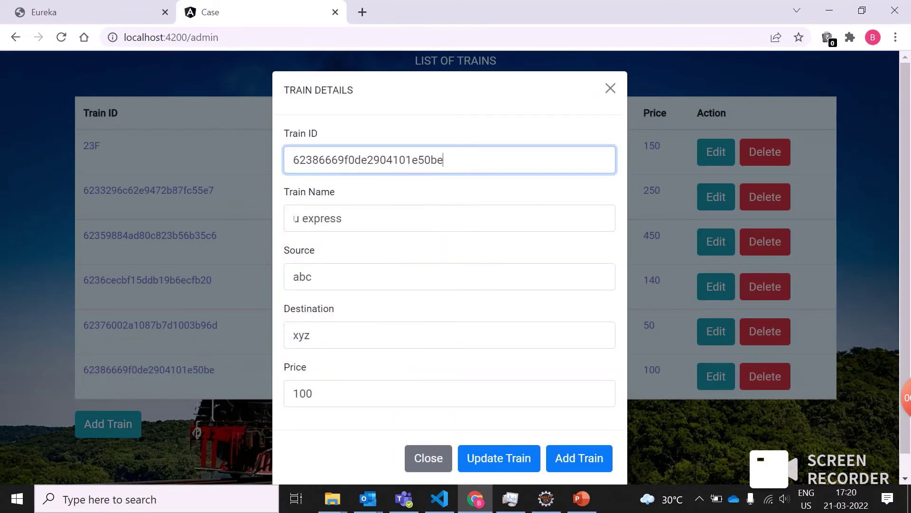
# Rename it to mangalore express, from Bangalore to mangalore, and save the update.
pyautogui.click(301, 219)
pyautogui.press('BackSpace')
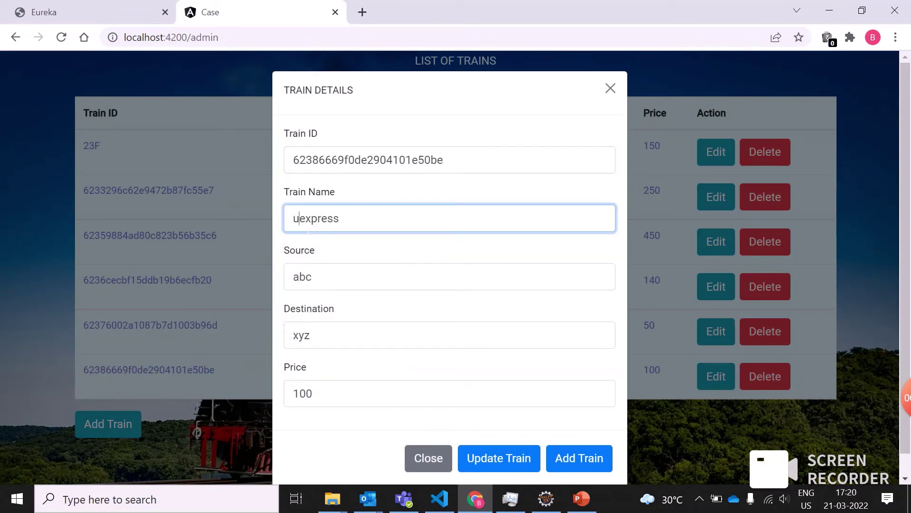
pyautogui.press('BackSpace')
pyautogui.write('mangalo')
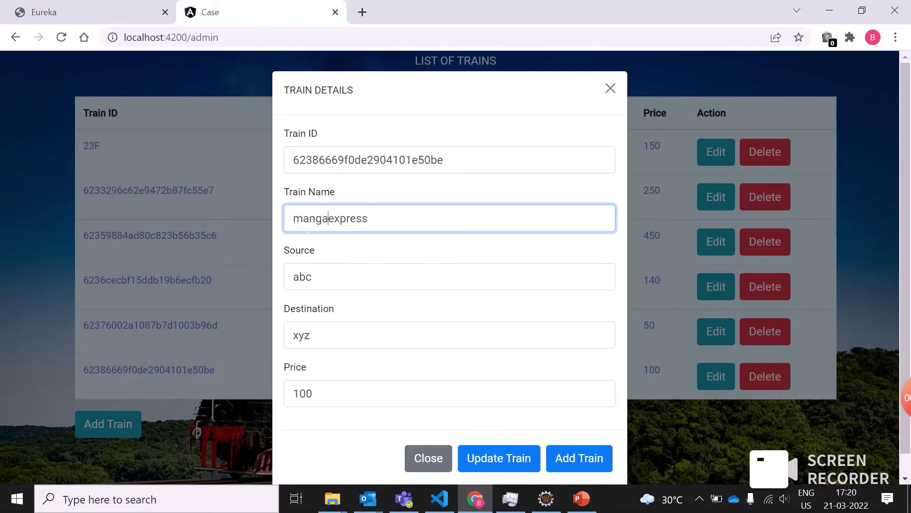
pyautogui.write('re')
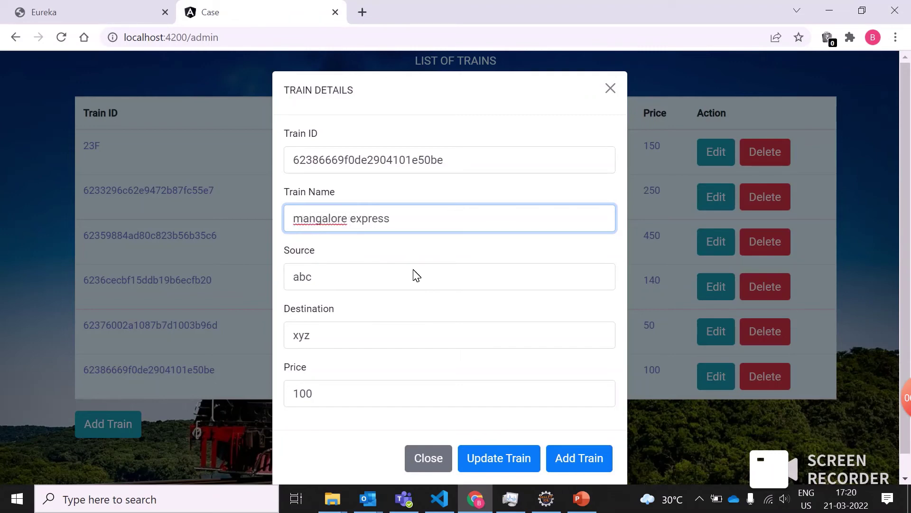
pyautogui.click(333, 283)
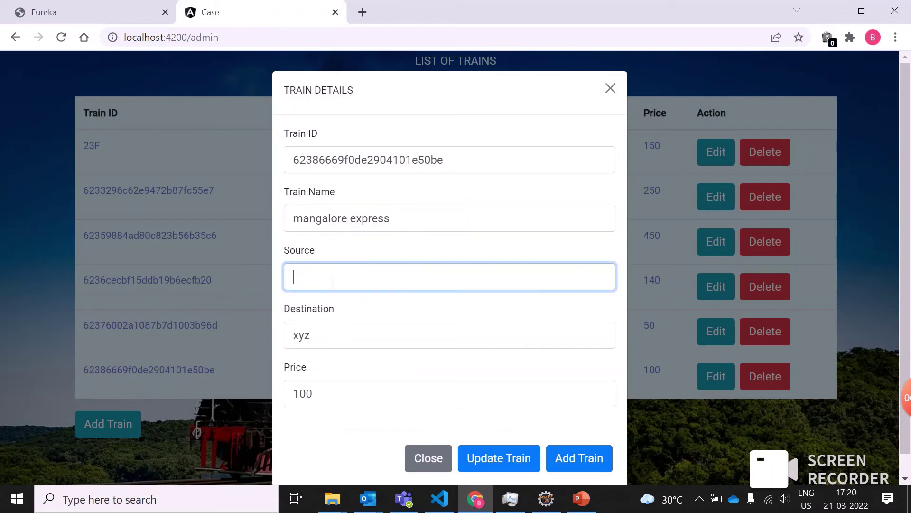
pyautogui.write('Bangalore')
pyautogui.click(305, 335)
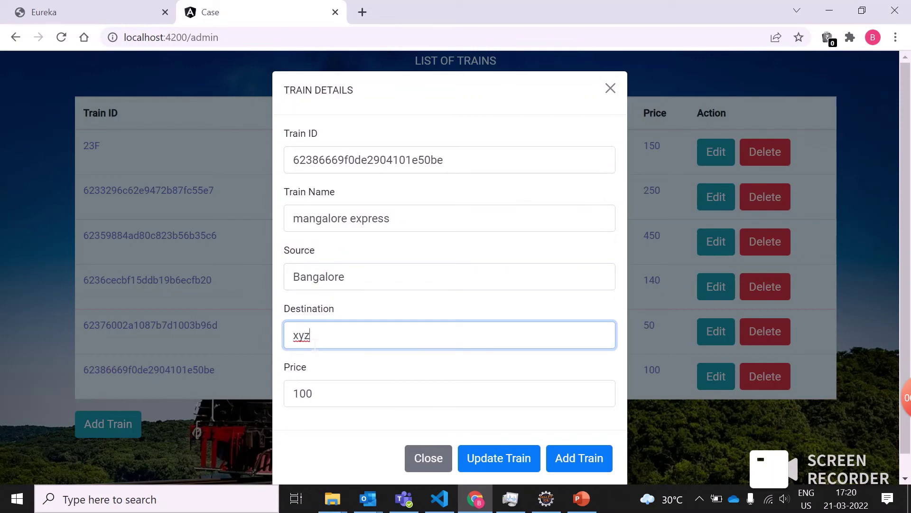
pyautogui.press('BackSpace')
pyautogui.press('BackSpace')
pyautogui.press('BackSpace')
pyautogui.write('mangalore')
pyautogui.scroll(-1, 431, 256)
pyautogui.click(520, 434)
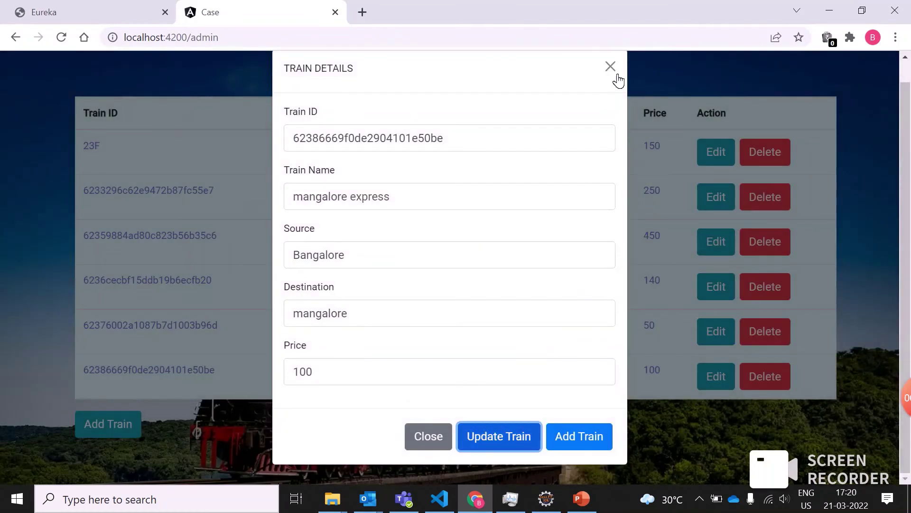
pyautogui.click(613, 73)
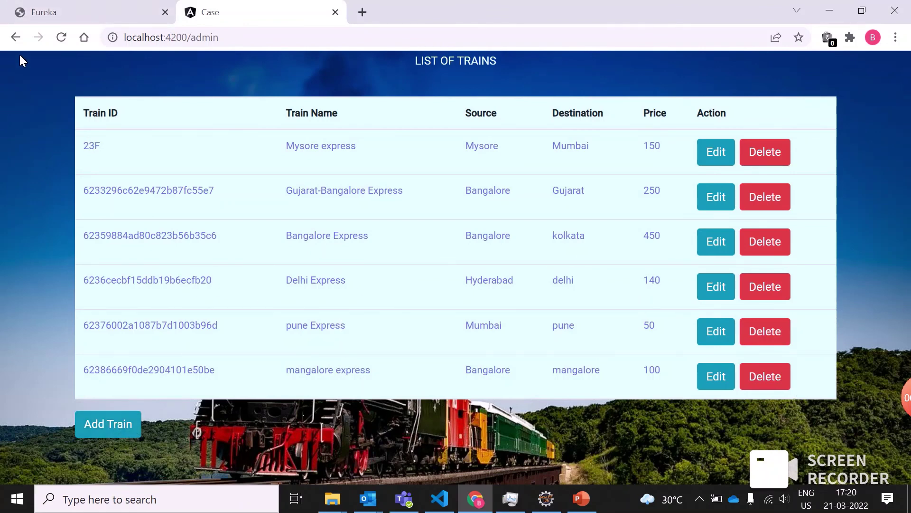
# Return to the admin menu and open View All Booked Tickets.
pyautogui.click(15, 37)
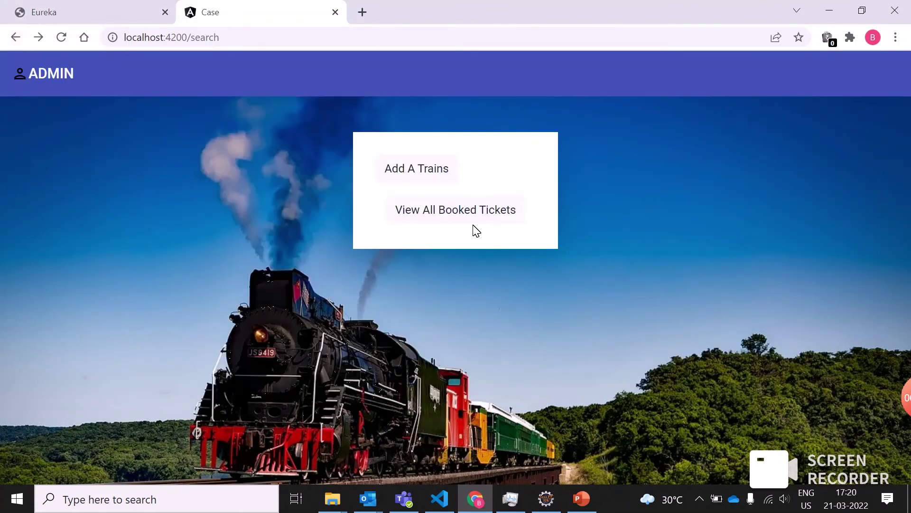
pyautogui.click(486, 211)
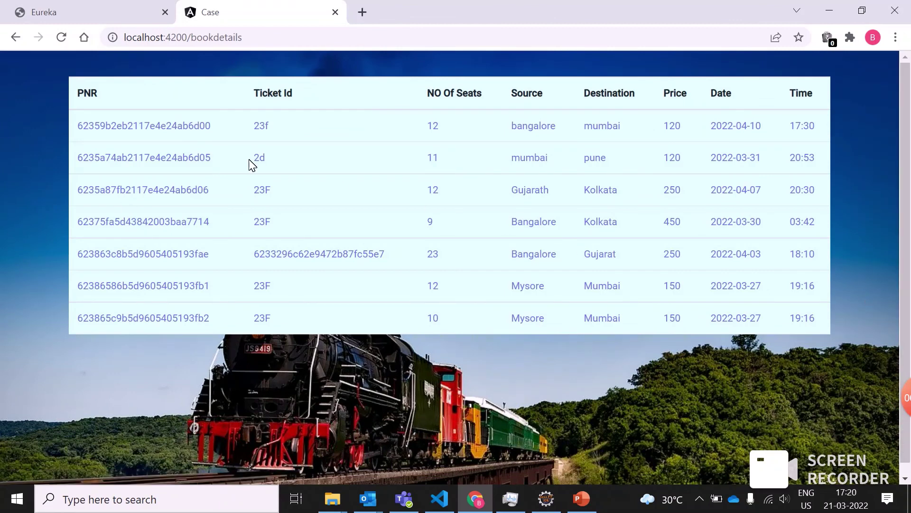